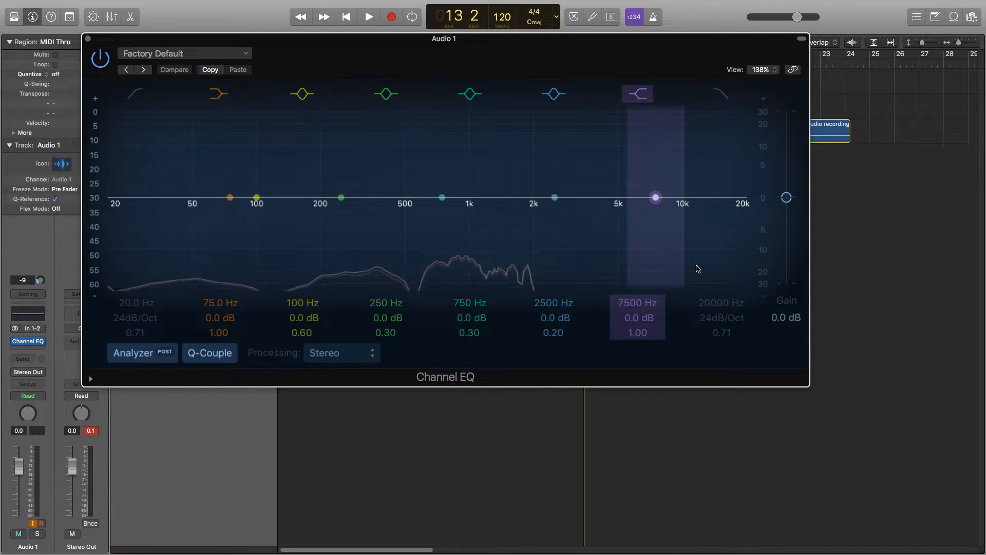
# Switch to the slide presentation in Google Chrome and advance it to the "Matching Pitch" slide.
pyautogui.hotkey('ctrl', 'Up')
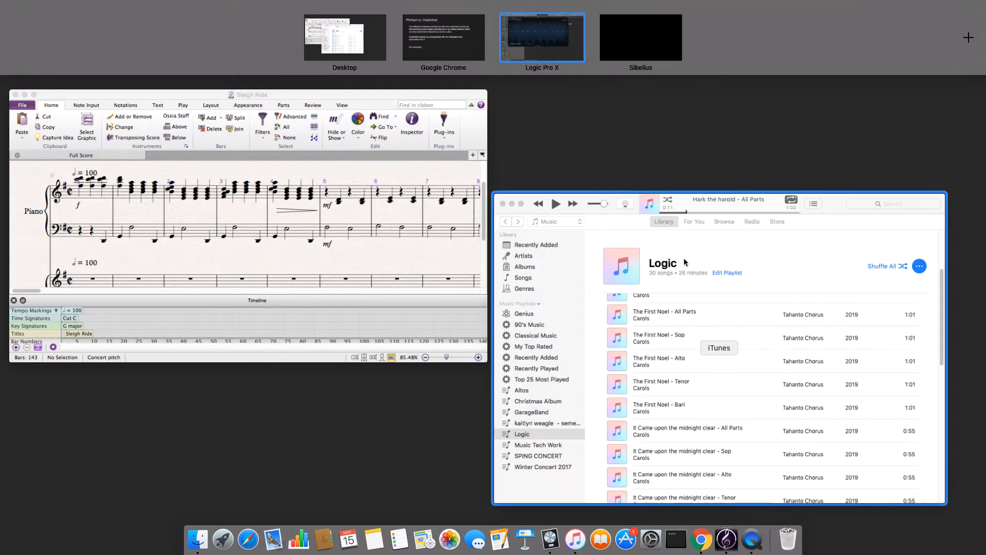
pyautogui.click(445, 46)
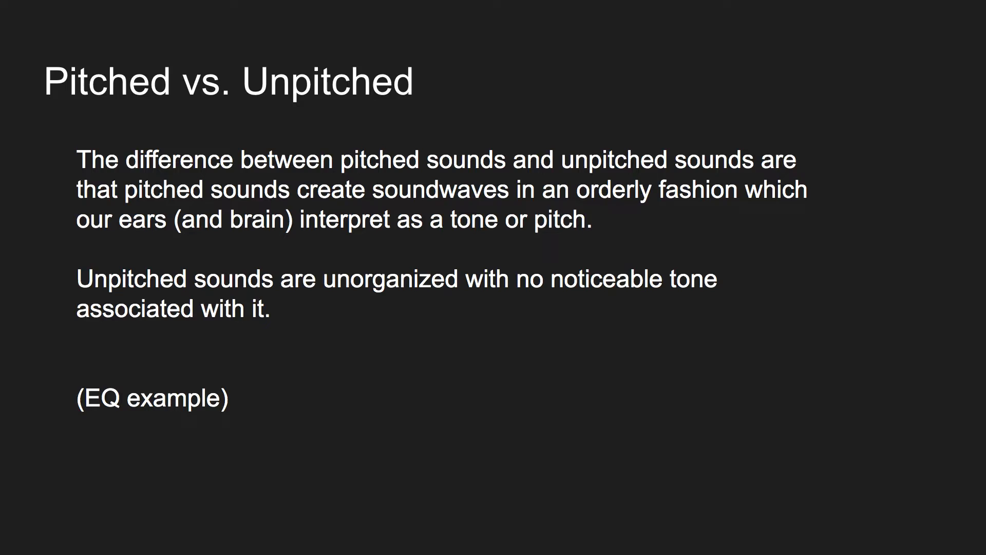
pyautogui.press('Right')
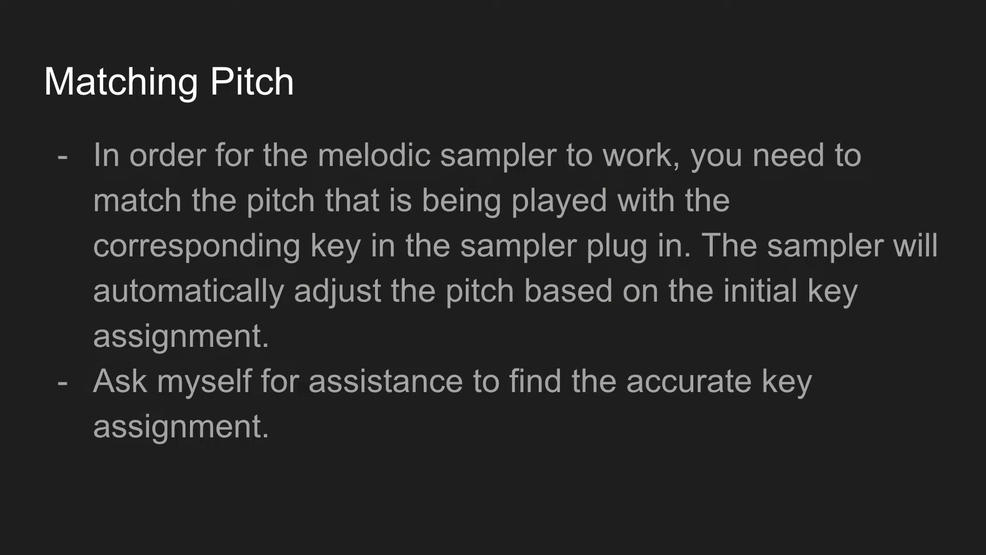
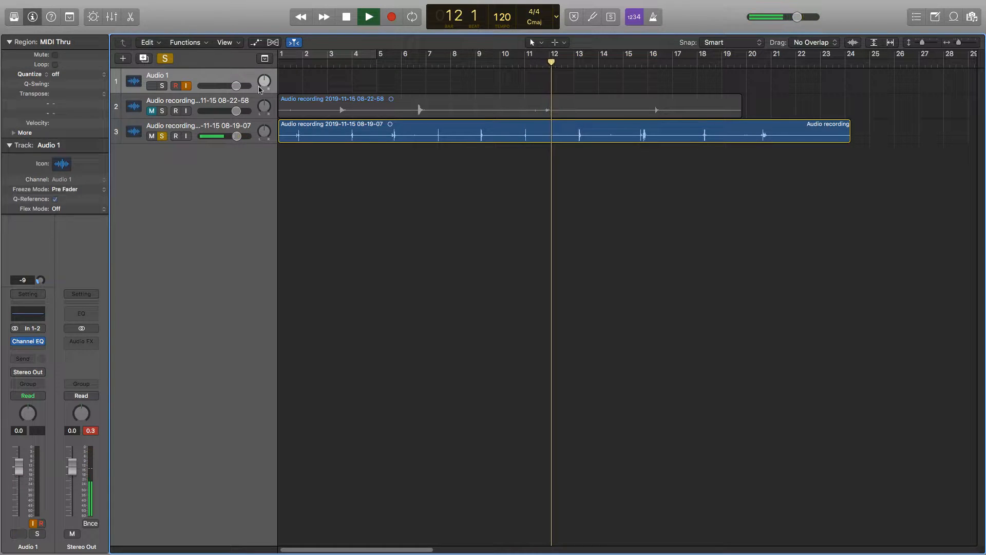
# Stop playback, mute and unsolo the 08-19-07 recording track, and solo the 08-22-58 recording track.
pyautogui.press('space')
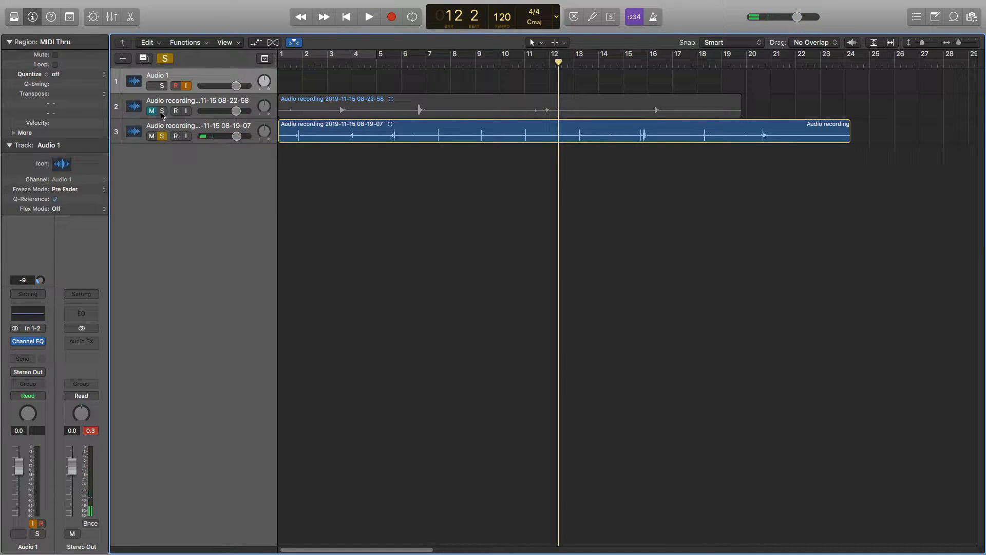
pyautogui.click(152, 137)
pyautogui.click(162, 137)
pyautogui.click(161, 111)
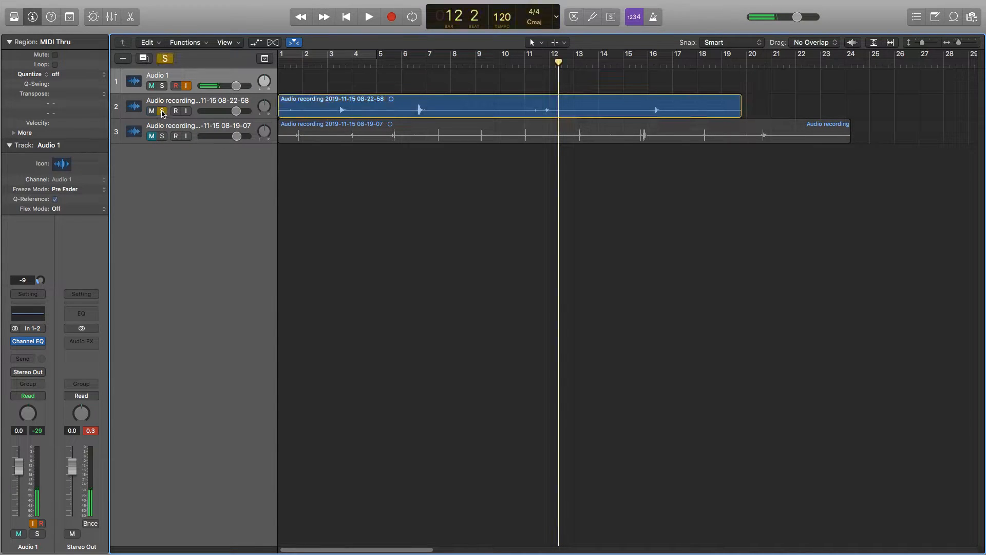
# Play the 08-22-58 recording from the start of the project through to about bar 18.
pyautogui.press('Return')
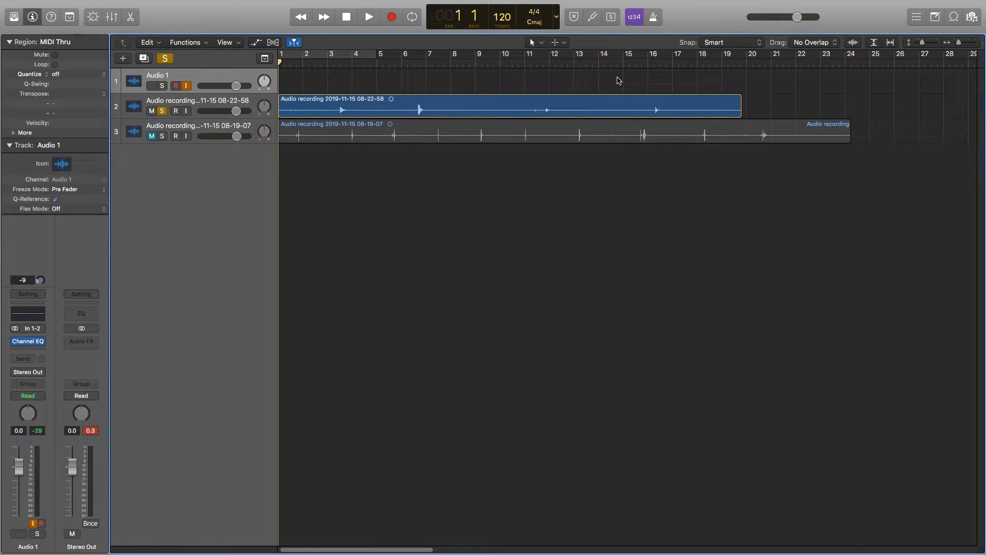
pyautogui.press('space')
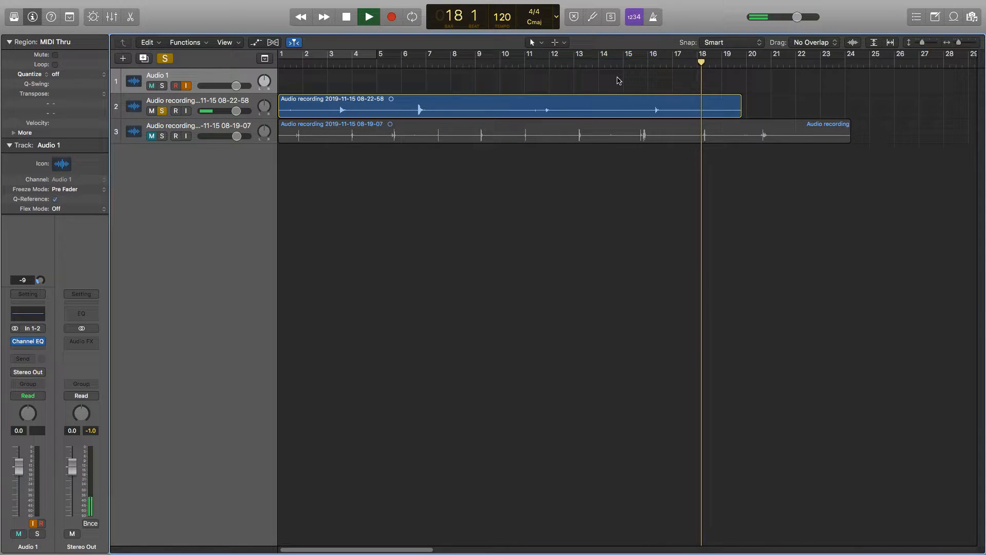
pyautogui.press('space')
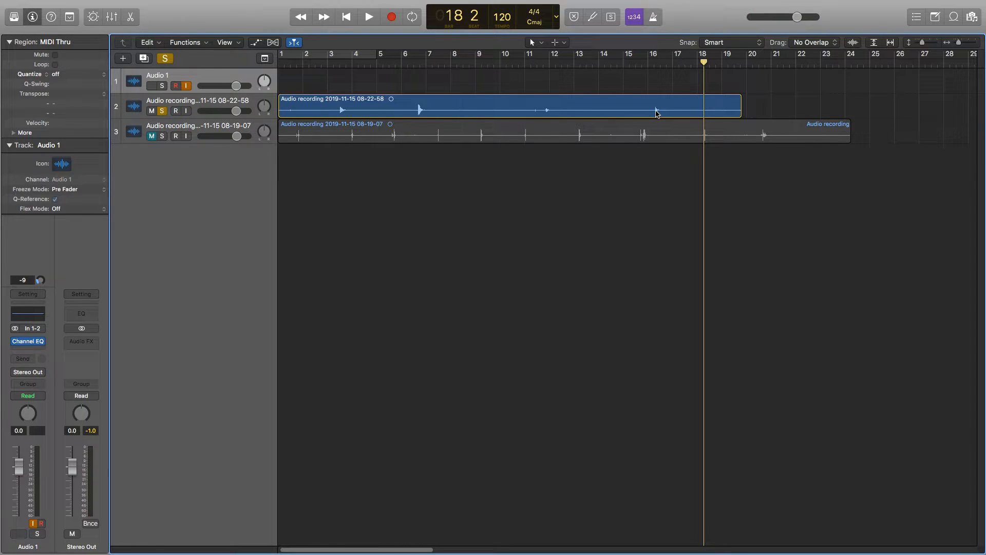
# Open the 08-22-58 recording in an enlarged audio track editor, focused on the hit just after bar 16.
pyautogui.doubleClick(656, 112)
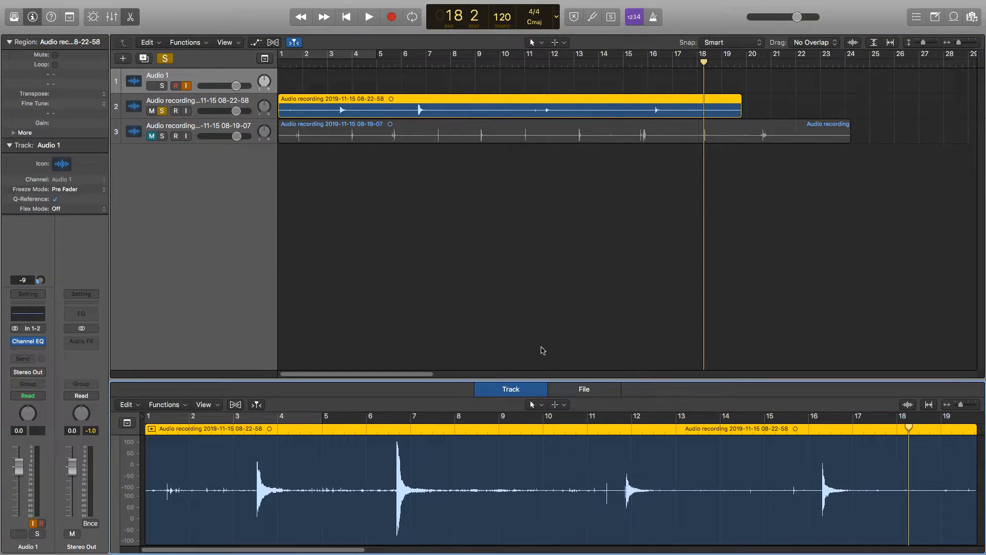
pyautogui.moveTo(682, 380); pyautogui.dragTo(673, 191)
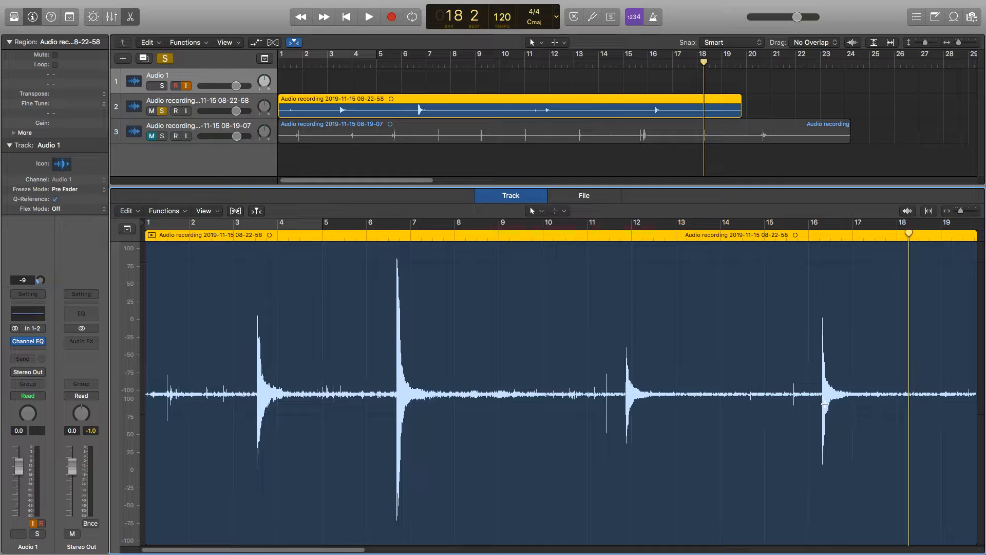
pyautogui.hotkey('ctrl', 'm')
pyautogui.hotkey('ctrl', 'm')
pyautogui.hotkey('ctrl', 'm')
pyautogui.hotkey('ctrl', 'm')
pyautogui.moveTo(961, 210); pyautogui.dragTo(966, 211)
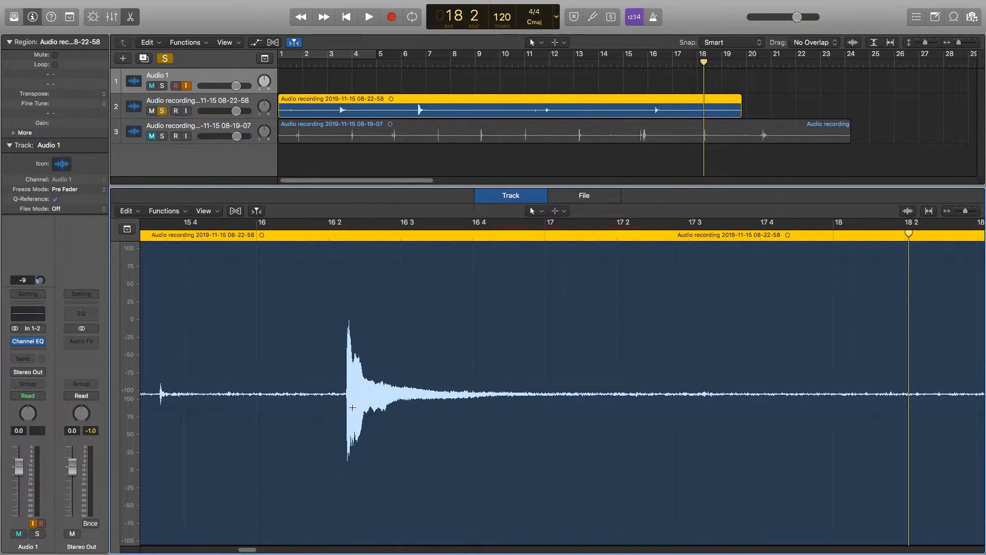
# Split the 08-22-58 recording right before the attack of its last hit, at about 16 2 2.
pyautogui.hotkey('ctrl', 'm')
pyautogui.moveTo(967, 213); pyautogui.dragTo(964, 209)
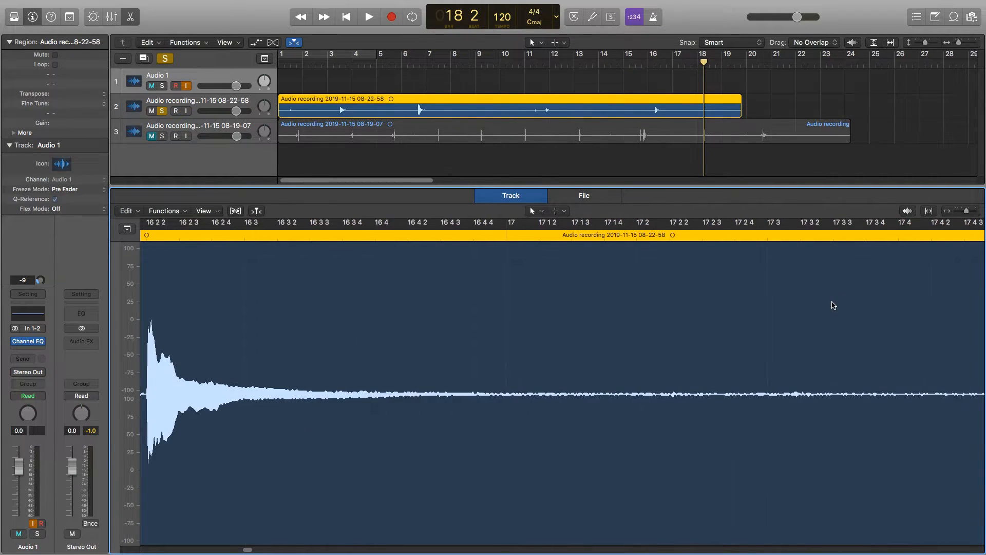
pyautogui.hotkey('ctrl', 'm')
pyautogui.hscroll(-5, 822, 307)
pyautogui.hotkey('ctrl', 'm')
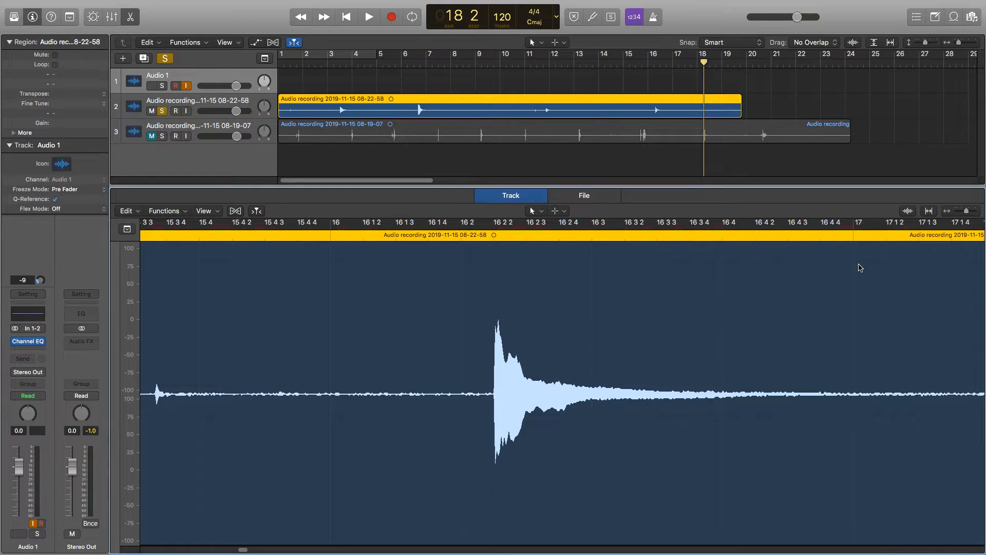
pyautogui.moveTo(966, 211); pyautogui.dragTo(969, 213)
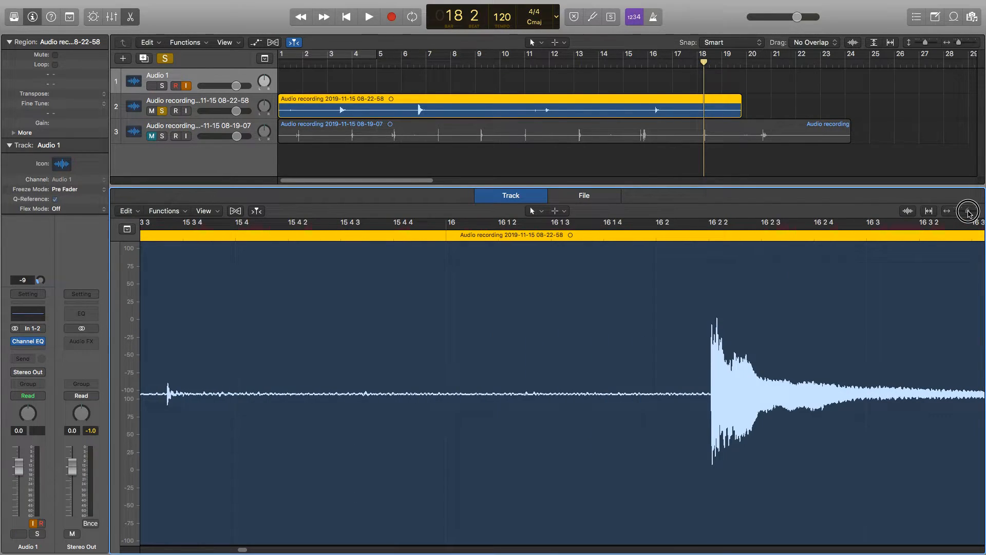
pyautogui.hotkey('ctrl', 'm')
pyautogui.hotkey('ctrl', 'm')
pyautogui.hotkey('ctrl', 'm')
pyautogui.hotkey('ctrl', 'm')
pyautogui.click(710, 396)
pyautogui.click(711, 396)
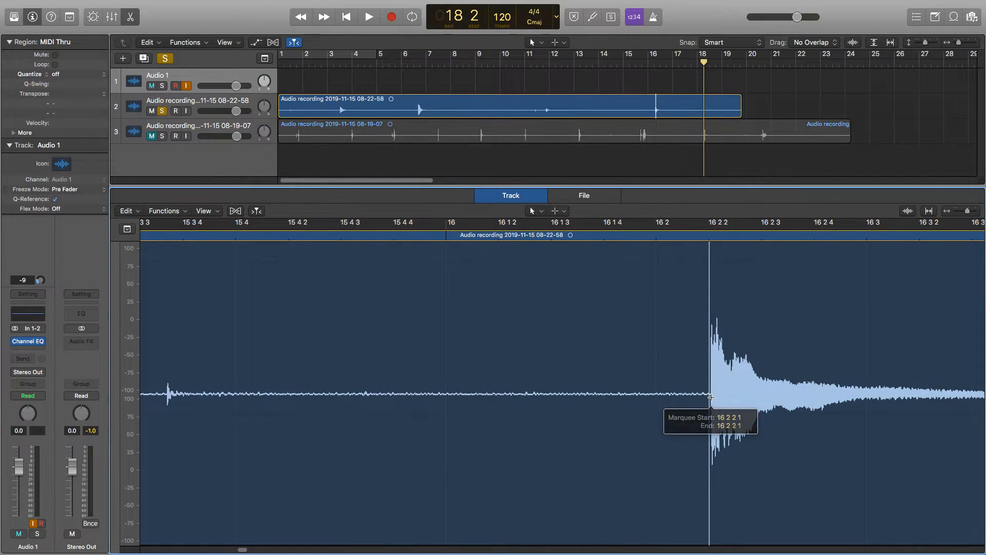
pyautogui.click(712, 397)
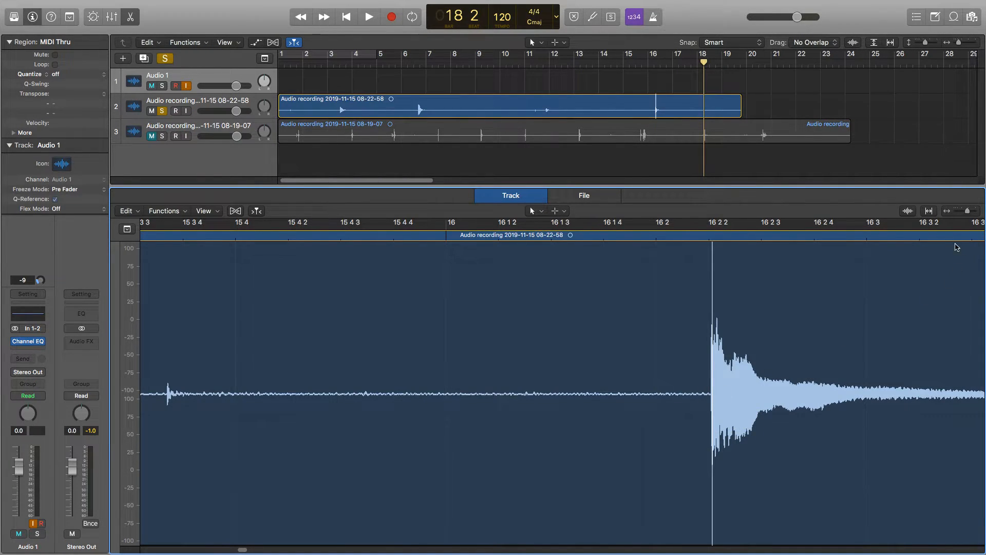
pyautogui.moveTo(966, 212); pyautogui.dragTo(972, 214)
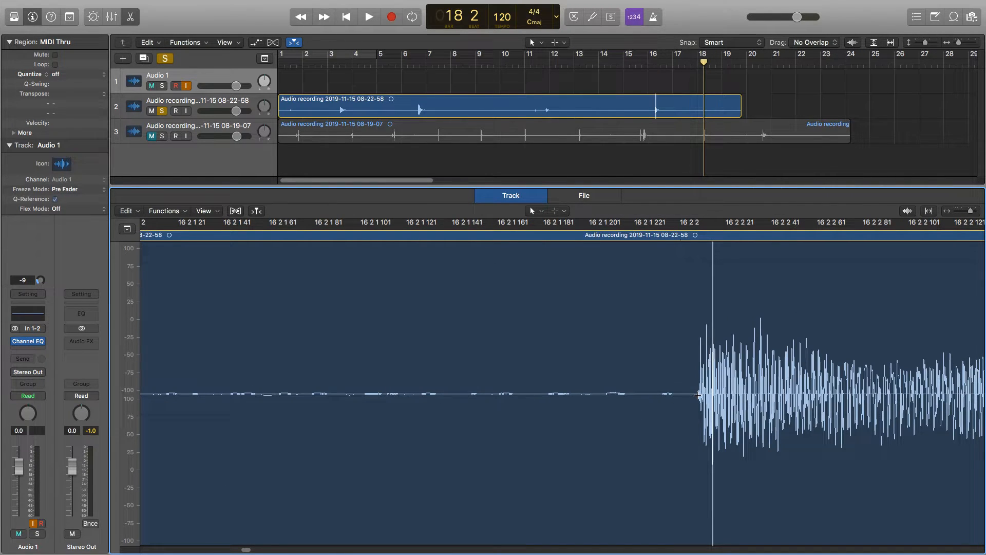
pyautogui.click(697, 394)
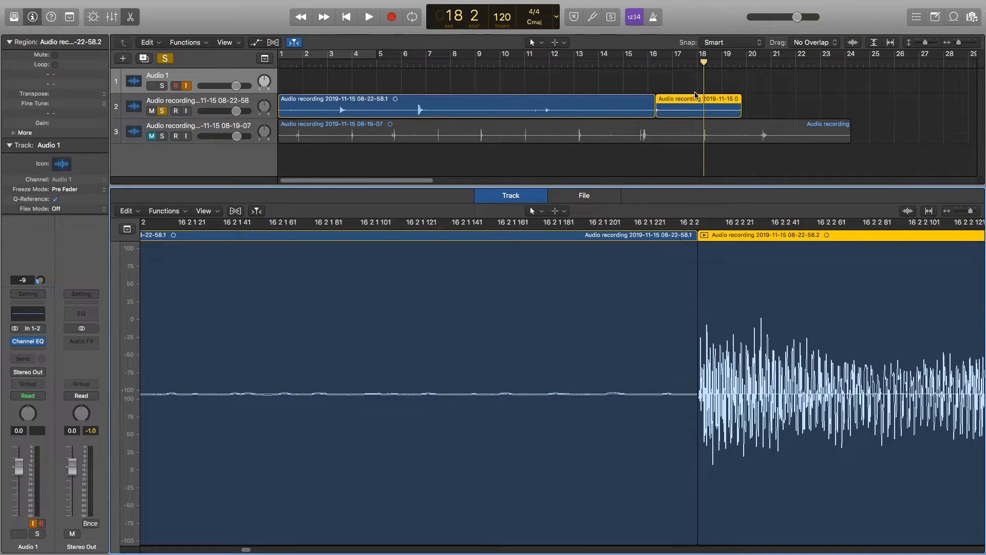
# Split the recording again just after bar 18, where the last hit has fully decayed.
pyautogui.hscroll(10, 804, 288)
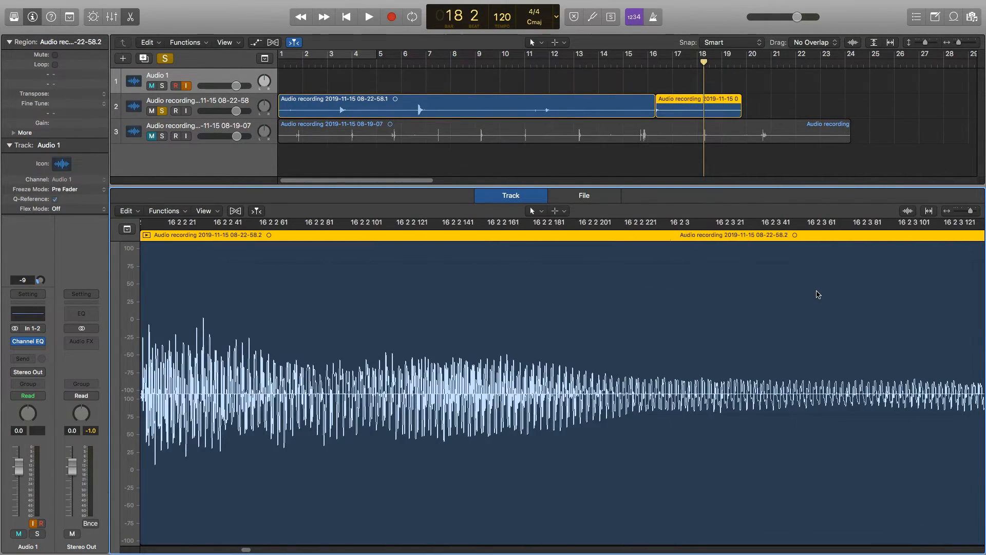
pyautogui.hscroll(20, 811, 291)
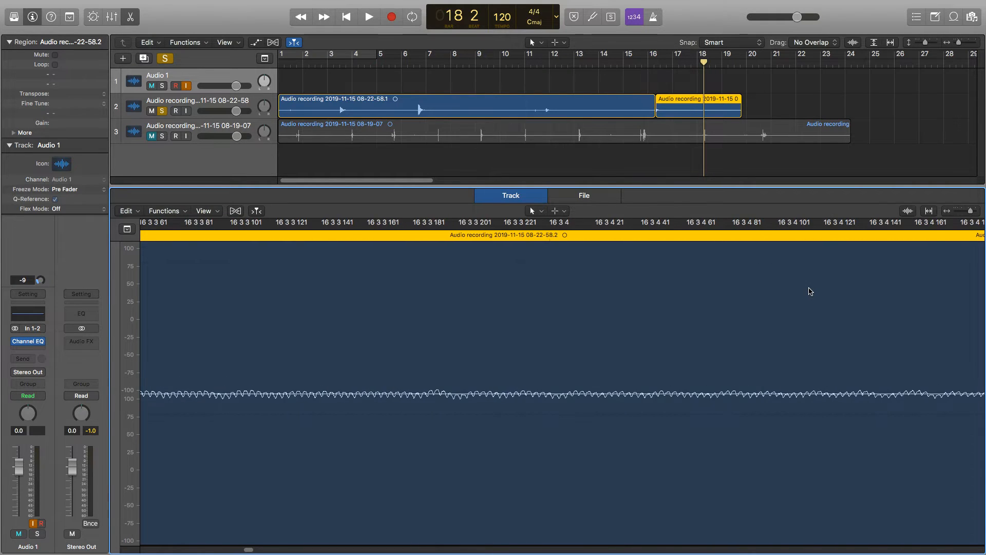
pyautogui.hscroll(20, 808, 291)
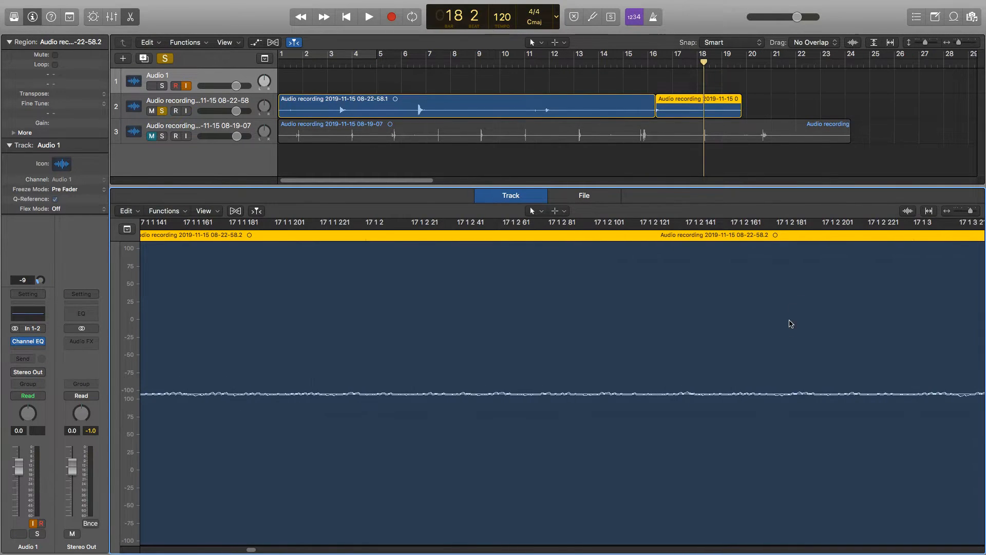
pyautogui.hscroll(5, 804, 370)
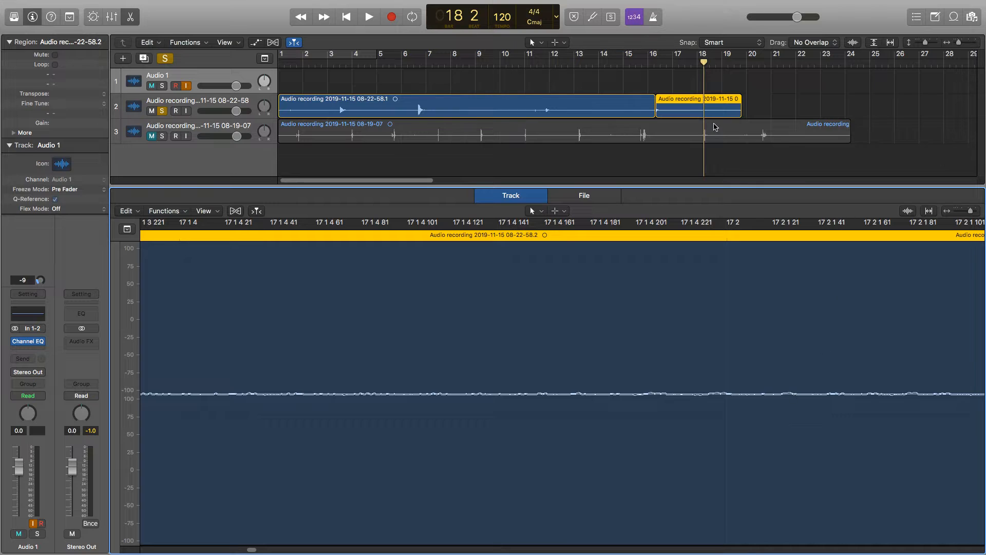
pyautogui.moveTo(970, 211); pyautogui.dragTo(954, 215)
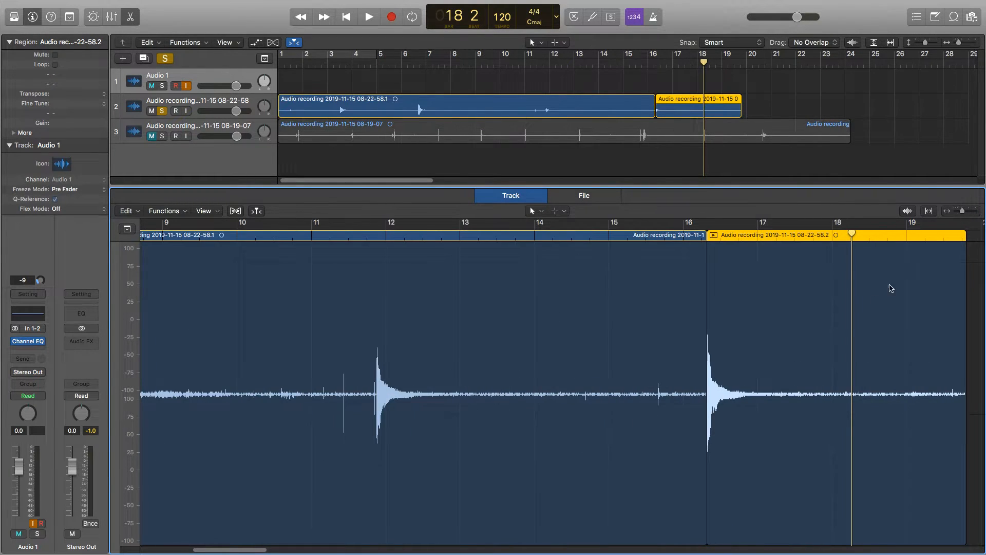
pyautogui.click(841, 425)
pyautogui.hotkey('ctrl', 'm')
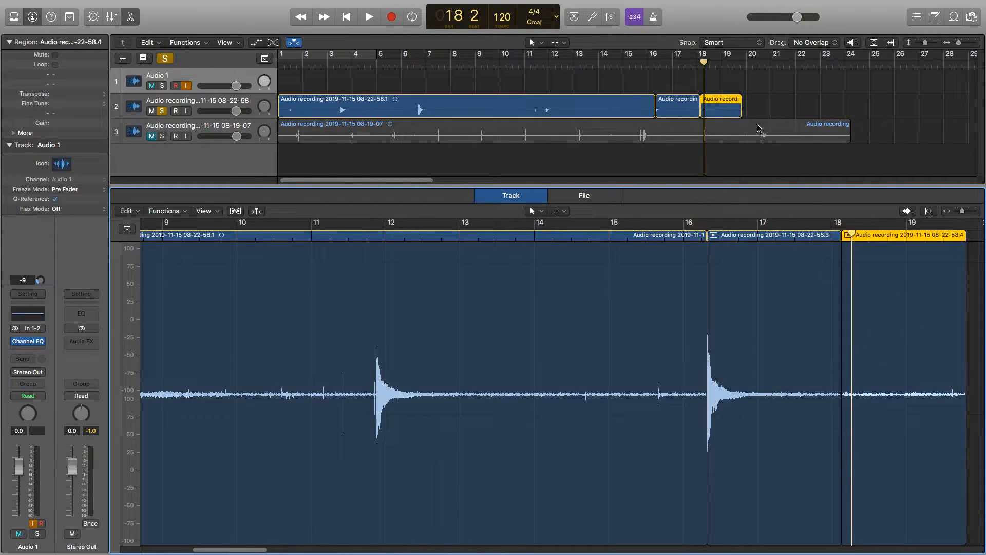
pyautogui.hotkey('ctrl', 'm')
# Move the isolated last-hit region up to the Audio 1 track, then mute and unsolo the 08-22-58 recording track.
pyautogui.moveTo(679, 110); pyautogui.dragTo(680, 85)
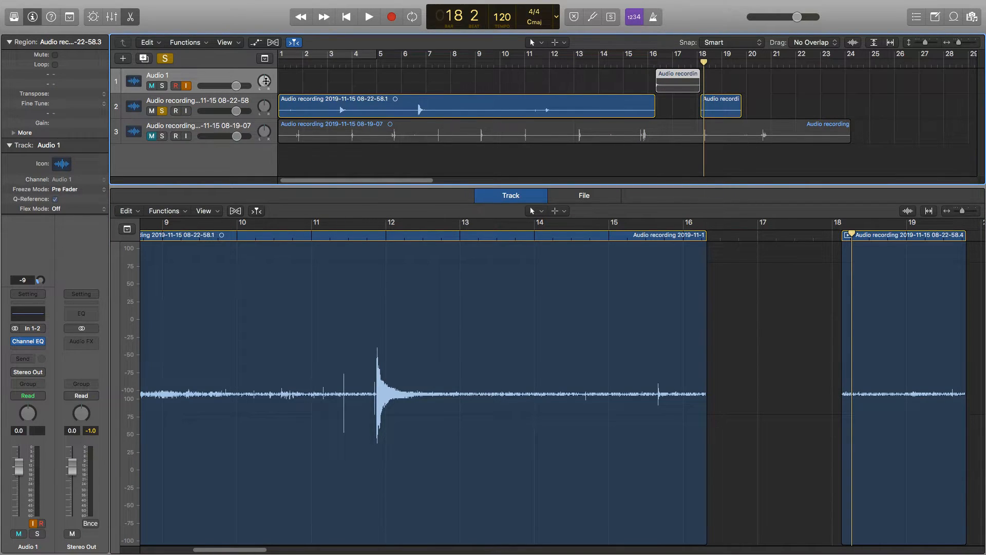
pyautogui.click(151, 111)
pyautogui.click(161, 111)
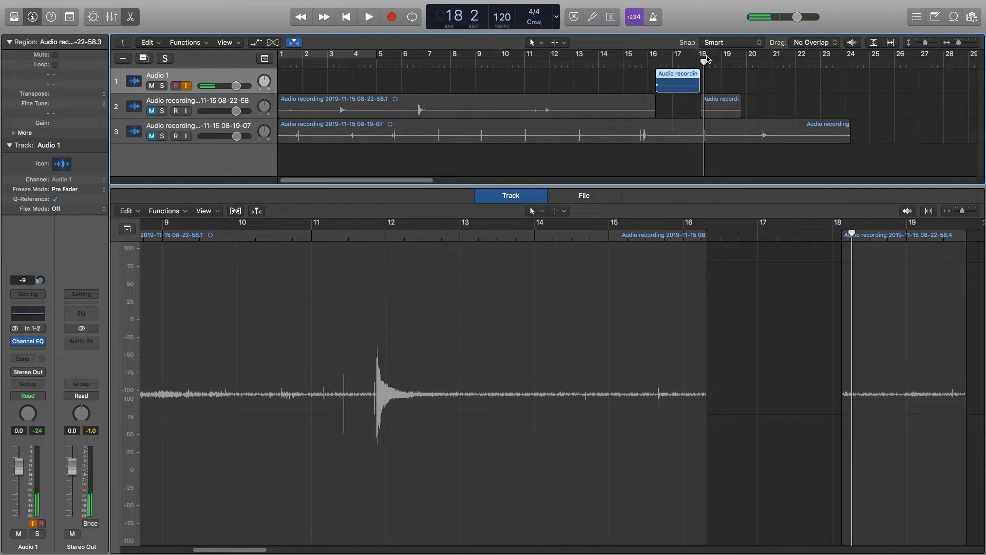
# Play the isolated hit on the Audio 1 track, starting from bar 16.
pyautogui.click(648, 62)
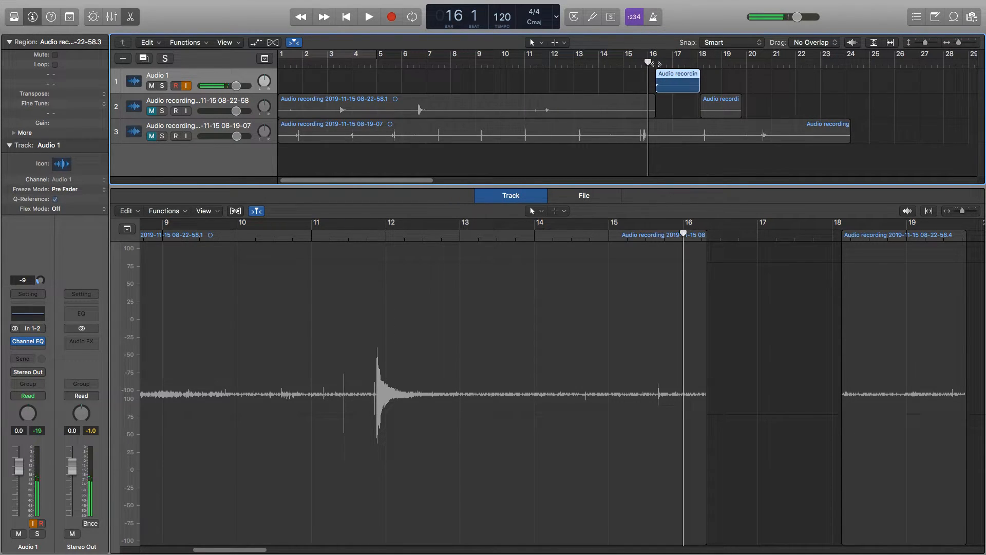
pyautogui.press('space')
pyautogui.press('space')
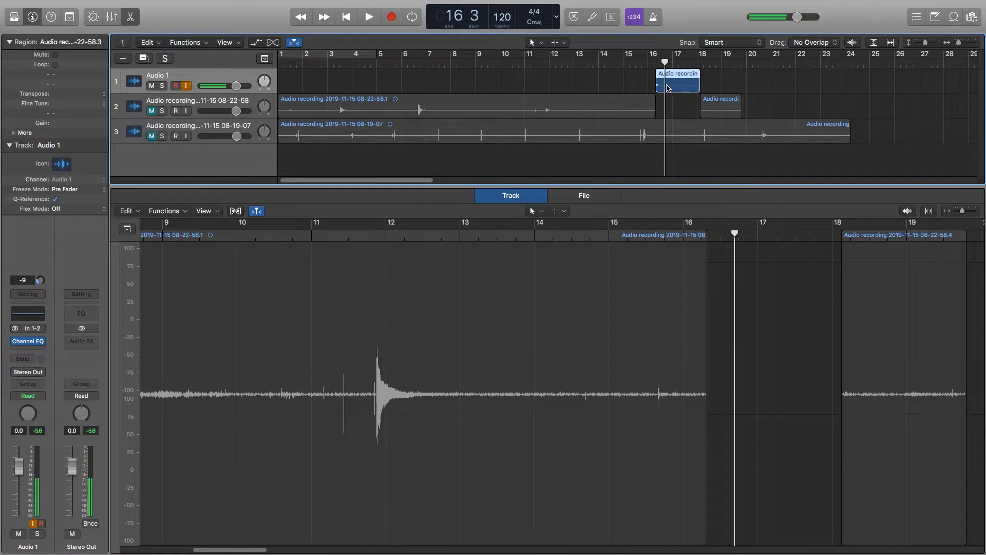
# Add a new software instrument track, place it above Audio 1, and collapse its track parameters.
pyautogui.moveTo(202, 5)
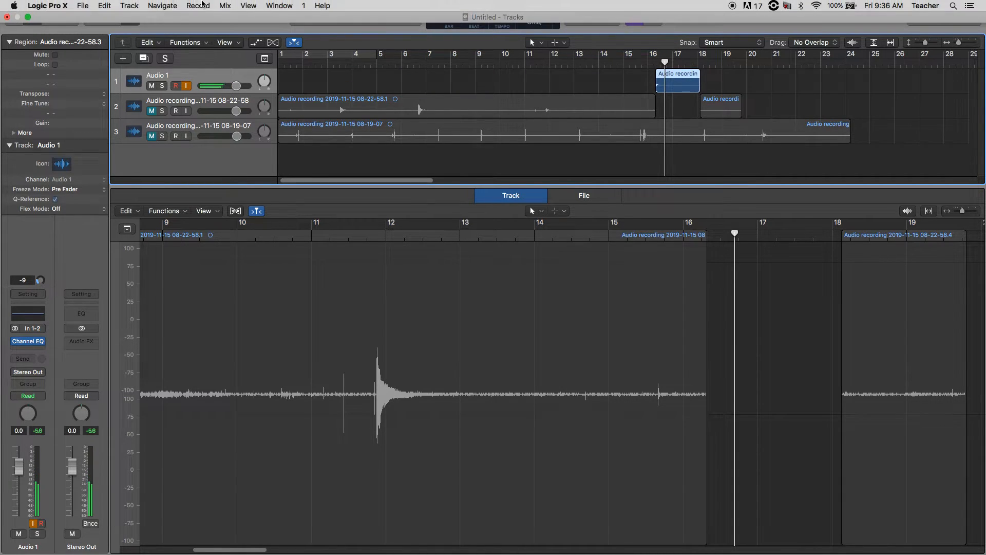
pyautogui.click(83, 5)
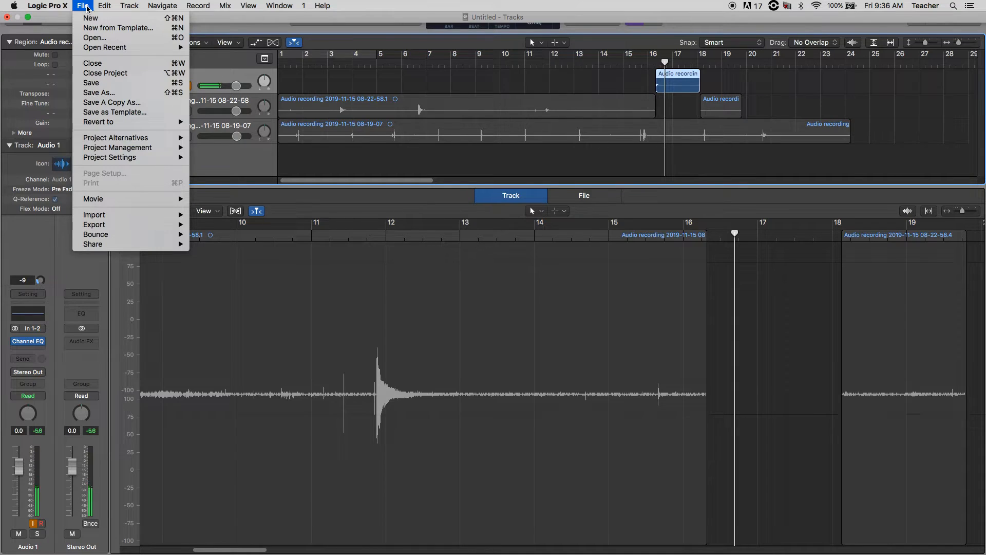
pyautogui.moveTo(122, 6)
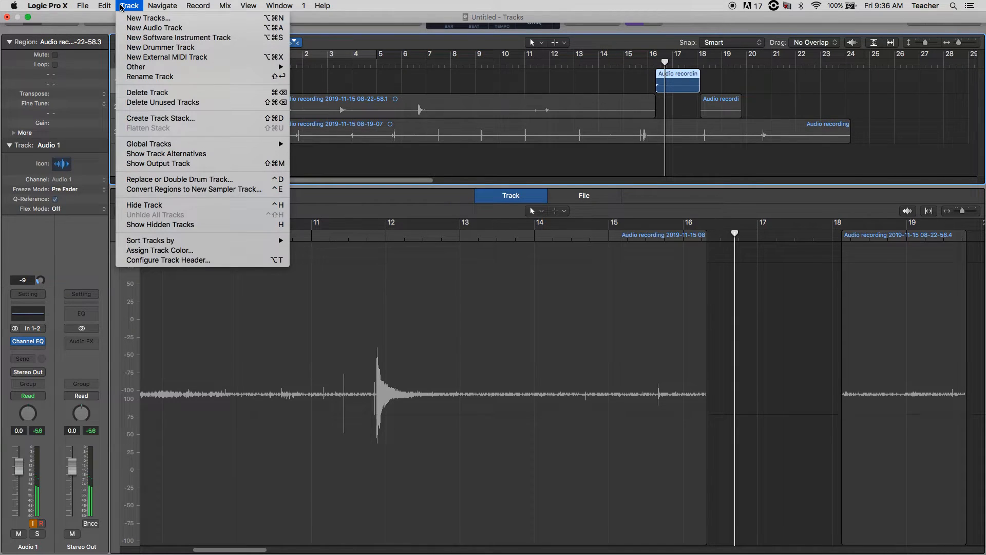
pyautogui.click(155, 38)
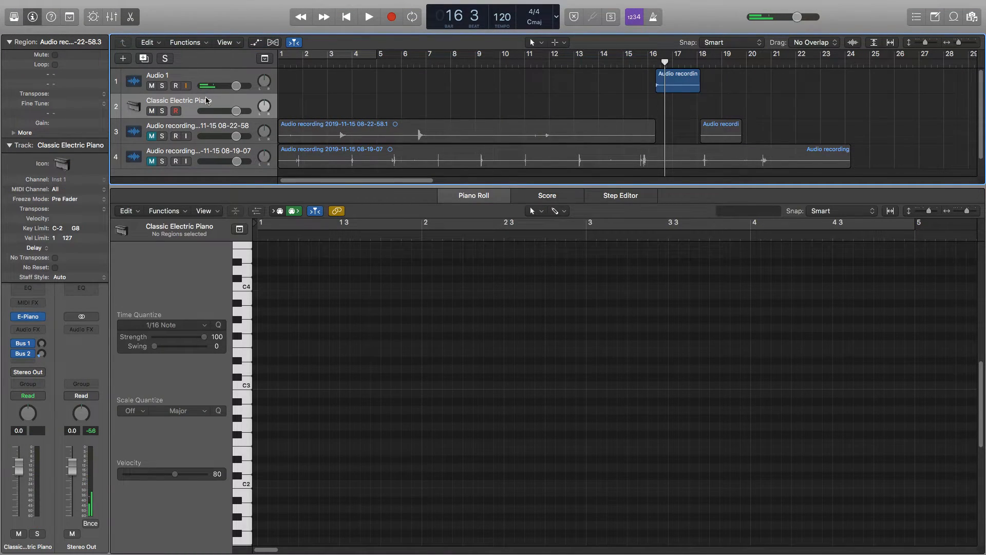
pyautogui.moveTo(206, 100); pyautogui.dragTo(204, 80)
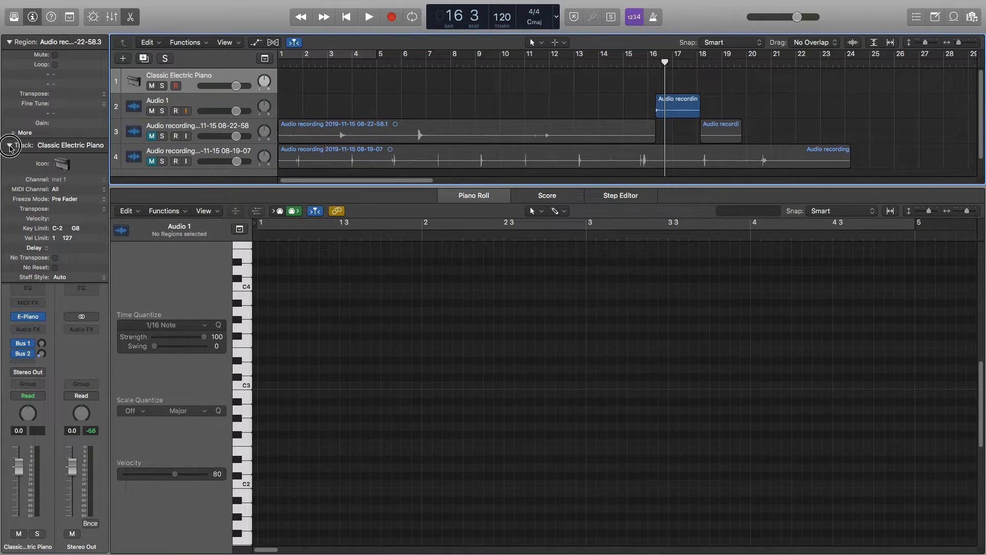
pyautogui.click(17, 144)
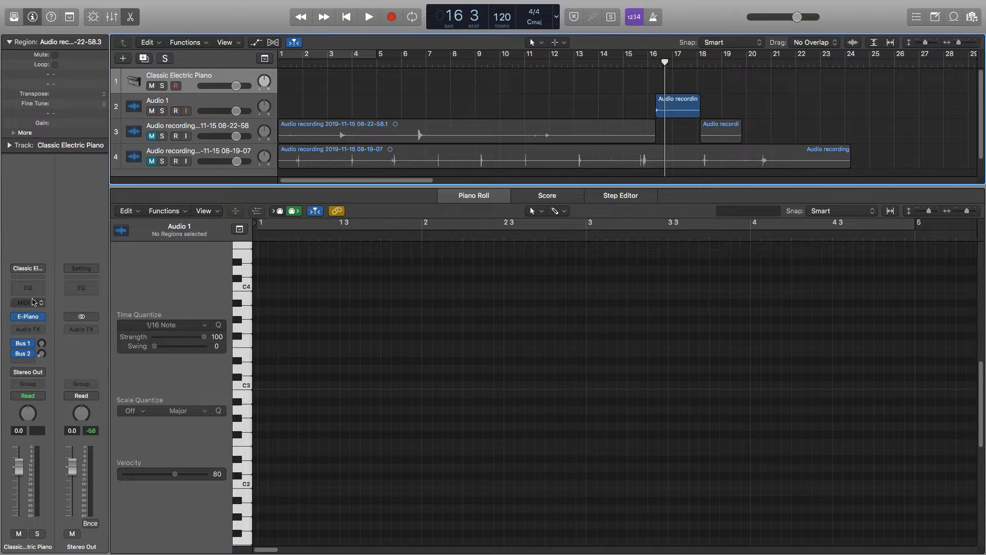
# Replace the Vintage Electric Piano instrument on the new track with the EXS24 sampler.
pyautogui.moveTo(27, 318)
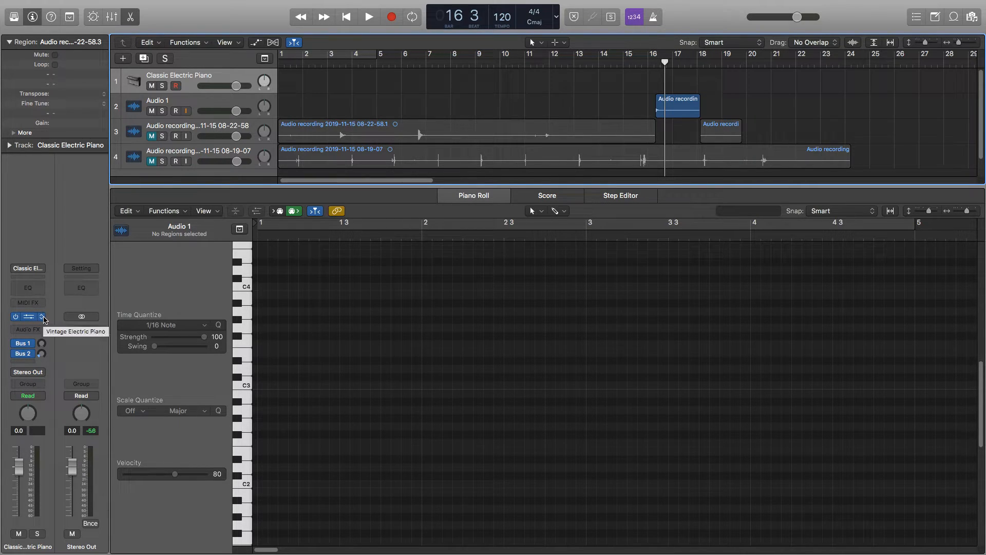
pyautogui.click(42, 317)
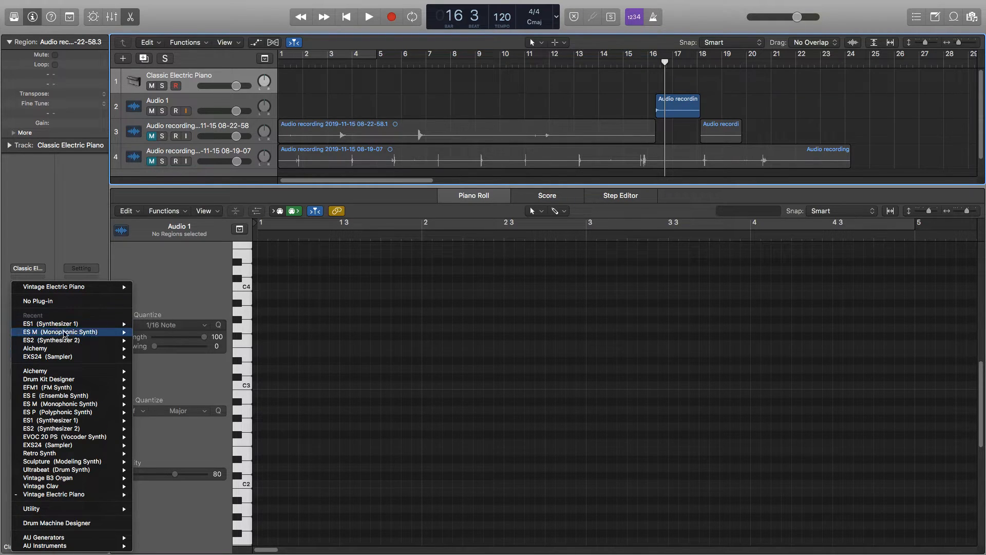
pyautogui.moveTo(64, 358)
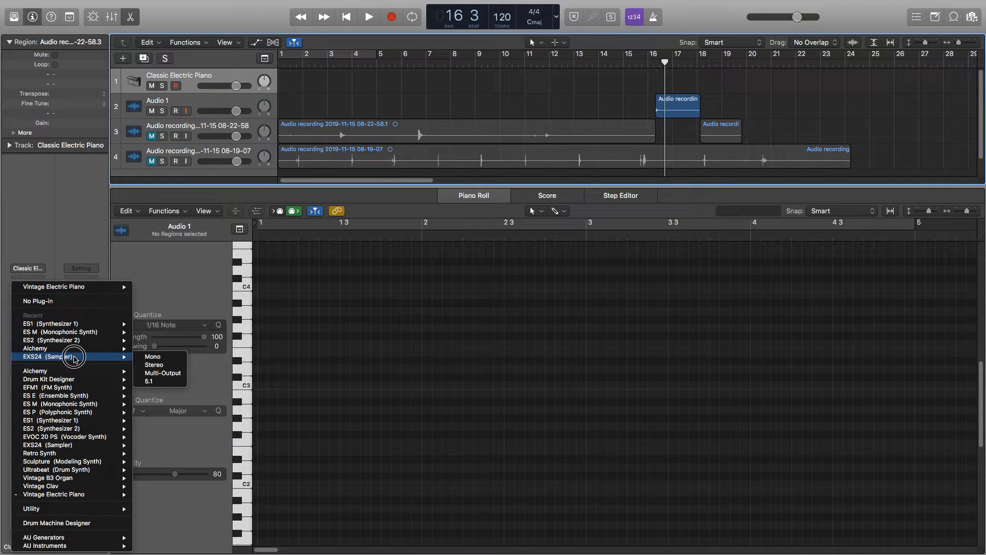
pyautogui.click(76, 358)
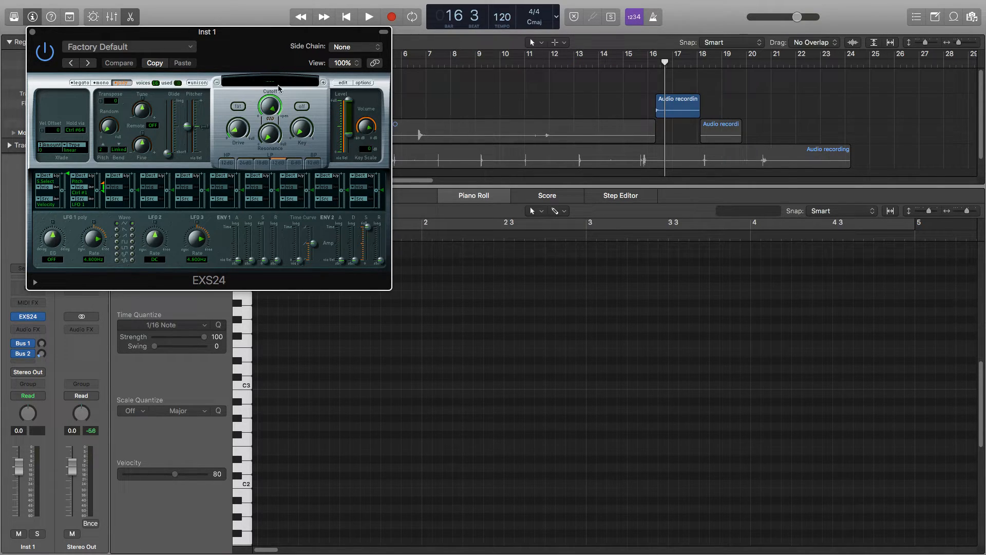
# Show the Musical Typing keyboard, play C3 through G3 on the EXS24 track, and place the keyboard window clear of the isolated hit region.
pyautogui.moveTo(265, 38); pyautogui.dragTo(473, 159)
pyautogui.press('super+k')
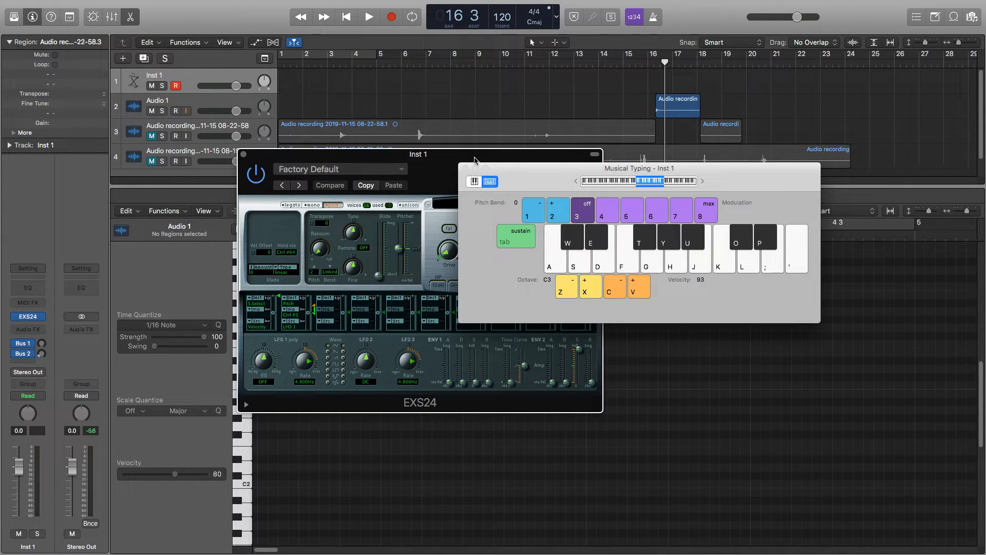
pyautogui.press('a')
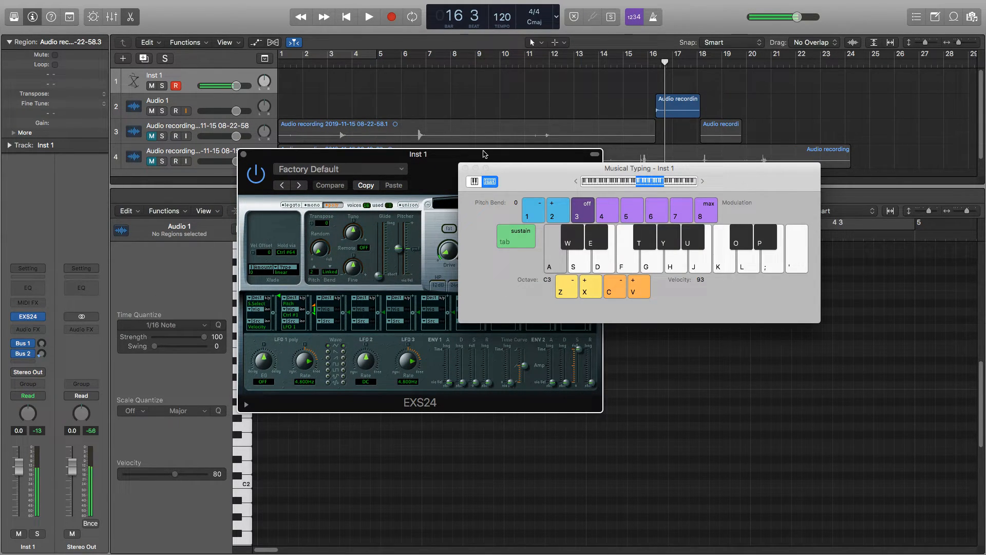
pyautogui.press('s')
pyautogui.press('d')
pyautogui.press('f')
pyautogui.press('g')
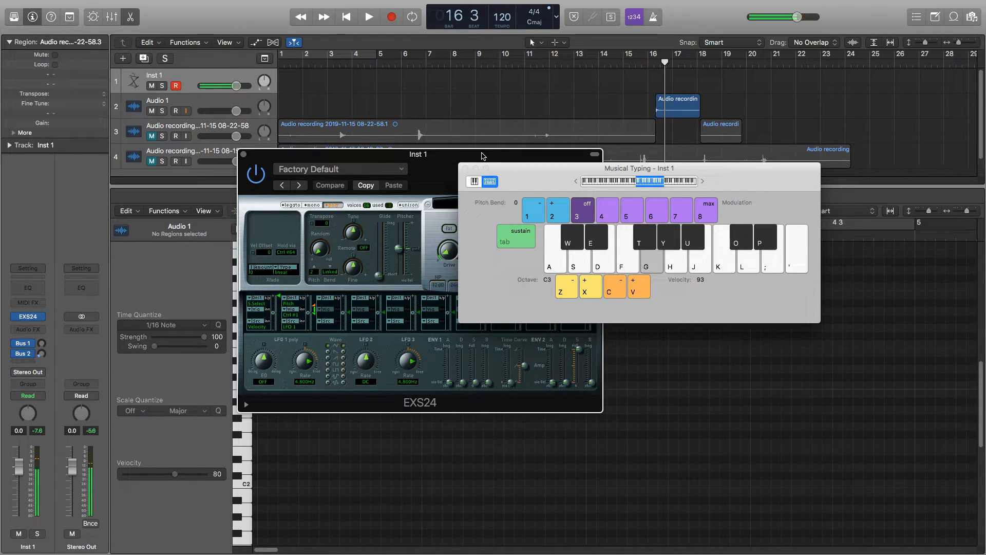
pyautogui.moveTo(514, 167); pyautogui.dragTo(278, 278)
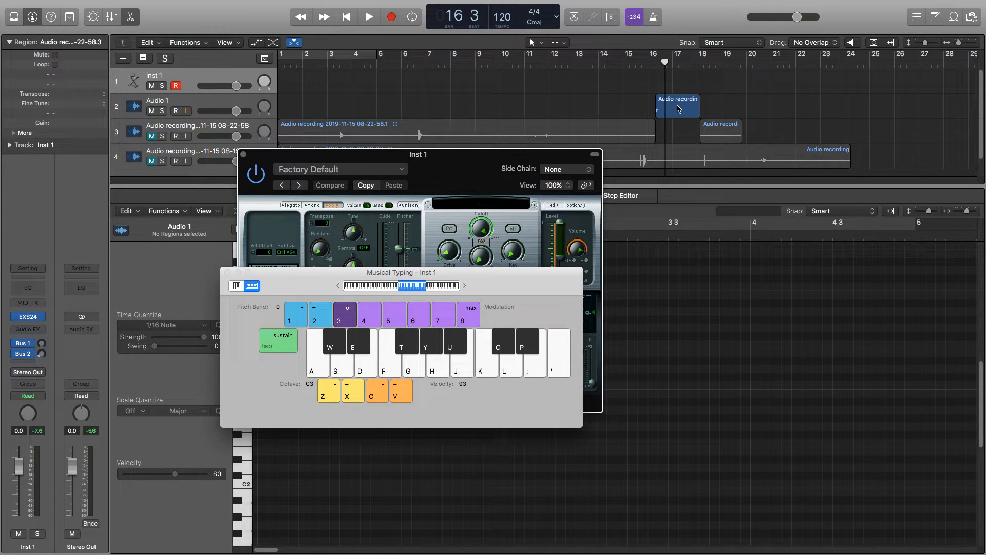
# Open the EXS24 instrument editor and add the isolated hit region from the Audio 1 track as a zone.
pyautogui.moveTo(467, 156); pyautogui.dragTo(308, 63)
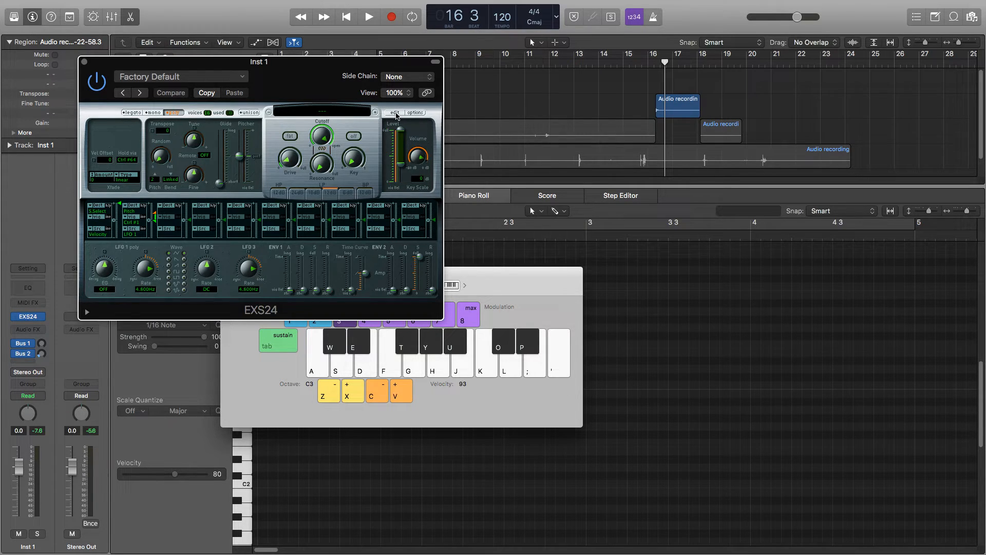
pyautogui.click(395, 113)
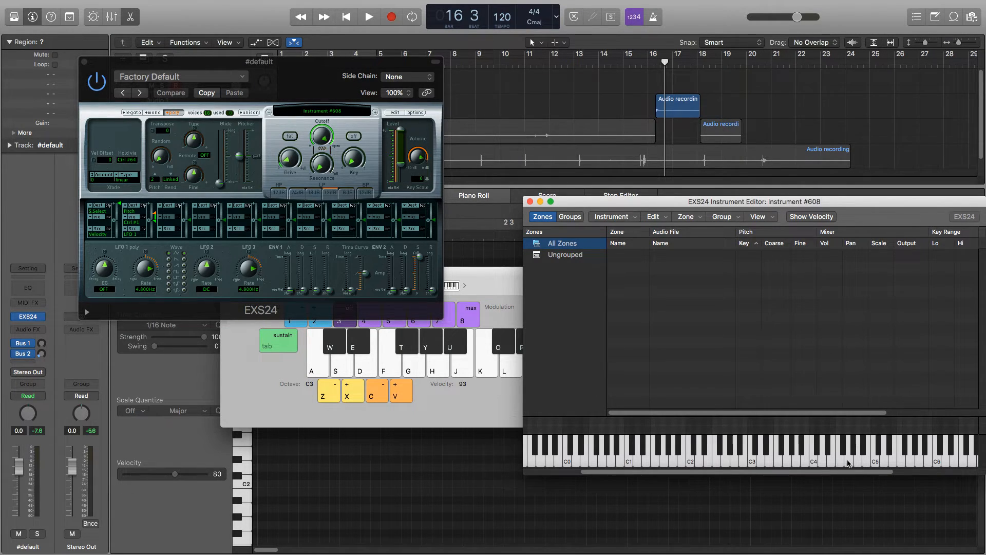
pyautogui.moveTo(848, 463)
pyautogui.mouseDown()
pyautogui.moveTo(672, 457)
pyautogui.moveTo(842, 465)
pyautogui.mouseUp()
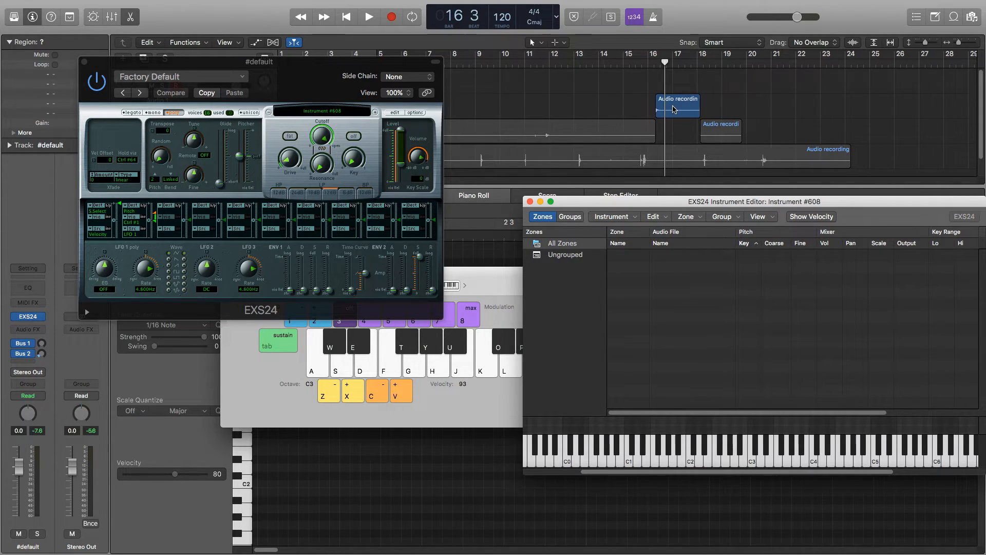
pyautogui.moveTo(673, 108); pyautogui.dragTo(657, 135)
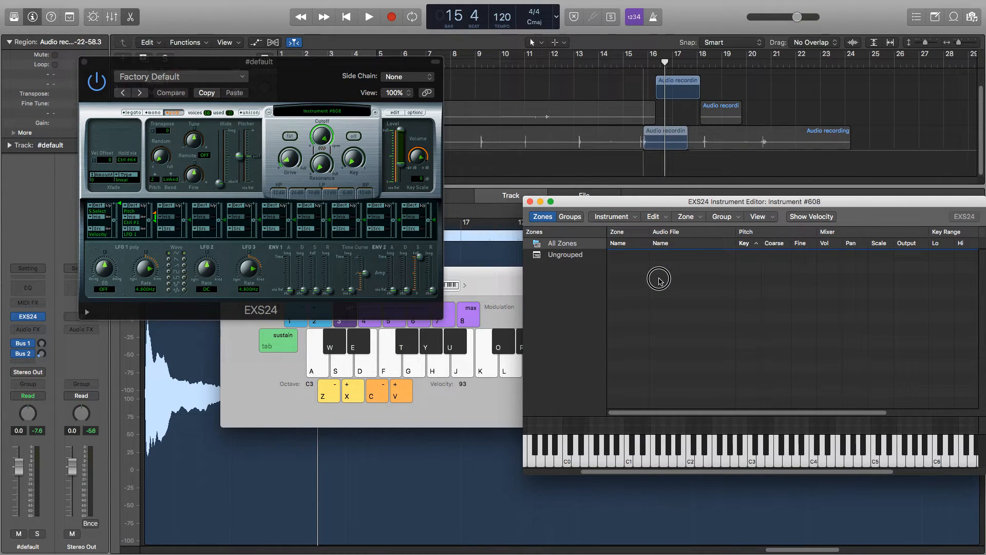
pyautogui.moveTo(659, 280); pyautogui.dragTo(661, 281)
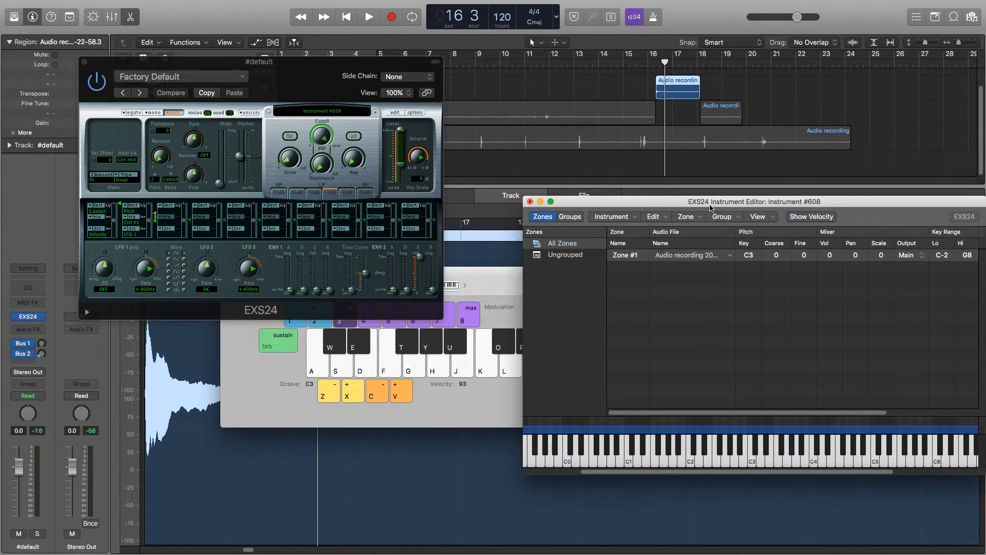
# Enlarge the instrument editor until its playback columns show, and place it clear of the arranged regions.
pyautogui.moveTo(692, 200); pyautogui.dragTo(481, 153)
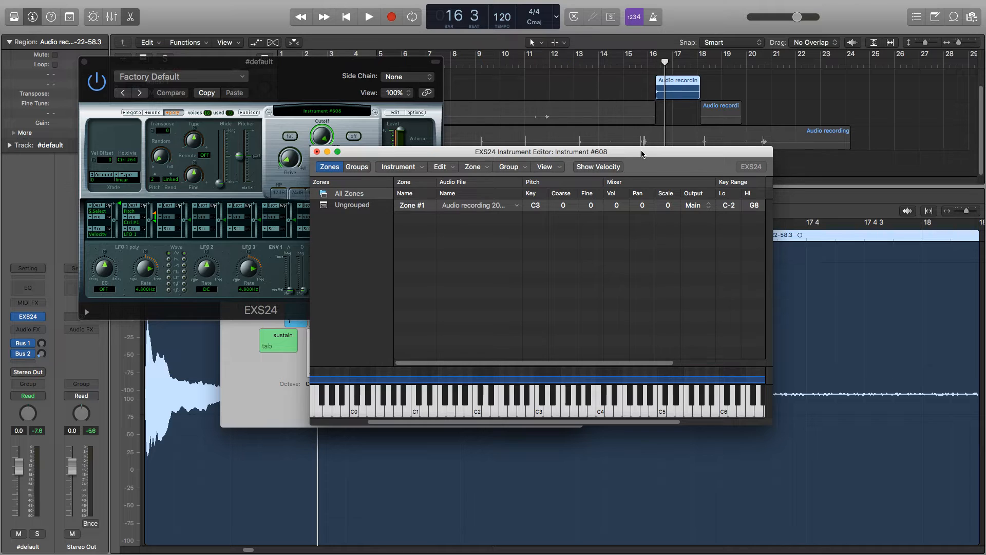
pyautogui.moveTo(642, 154); pyautogui.dragTo(577, 131)
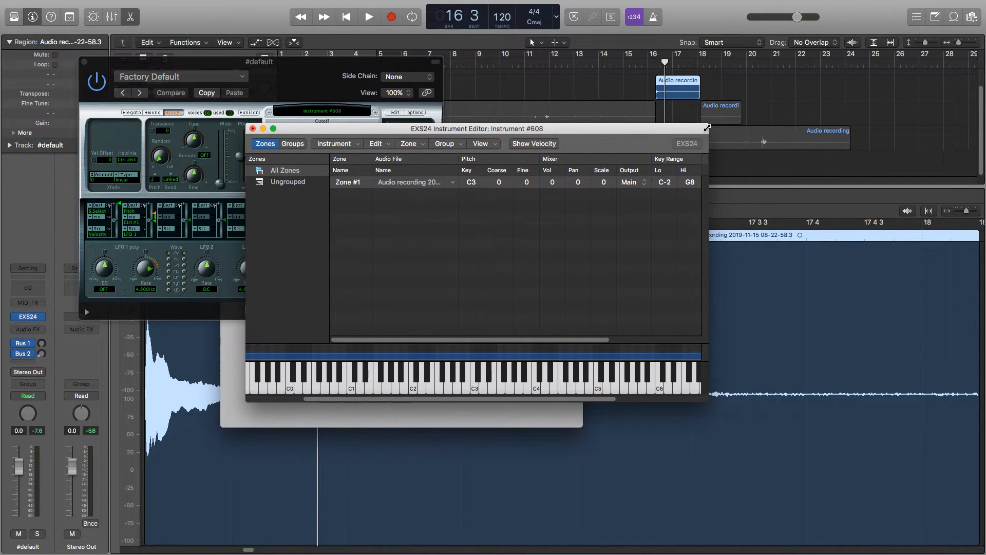
pyautogui.moveTo(707, 127); pyautogui.dragTo(821, 91)
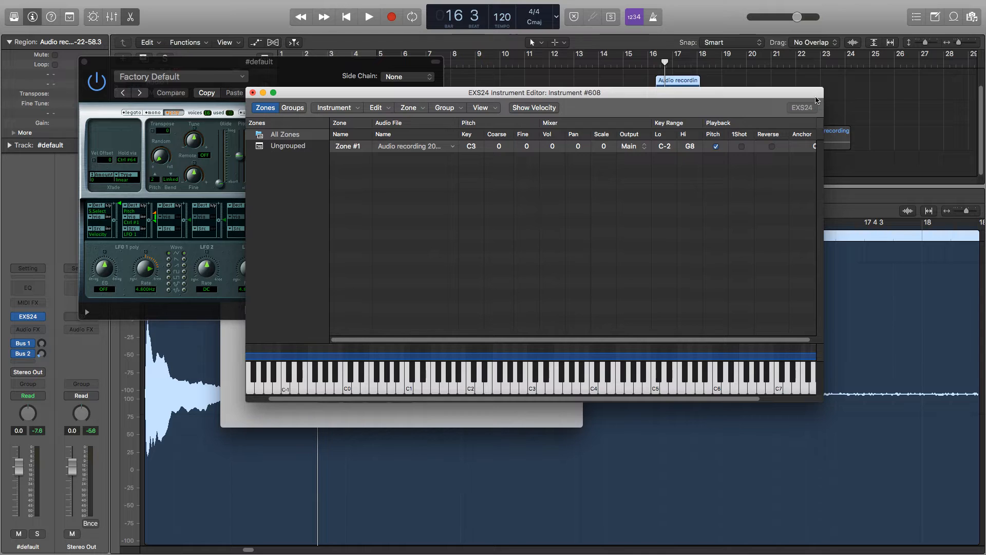
pyautogui.moveTo(585, 93); pyautogui.dragTo(721, 192)
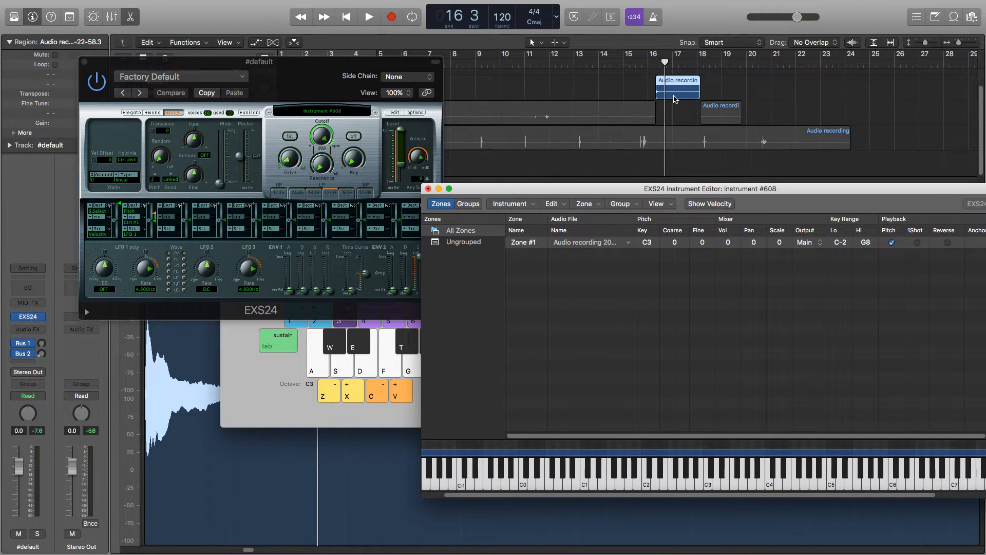
# Play the isolated hit from bar 16 to about bar 17 to hear its original pitch.
pyautogui.click(648, 62)
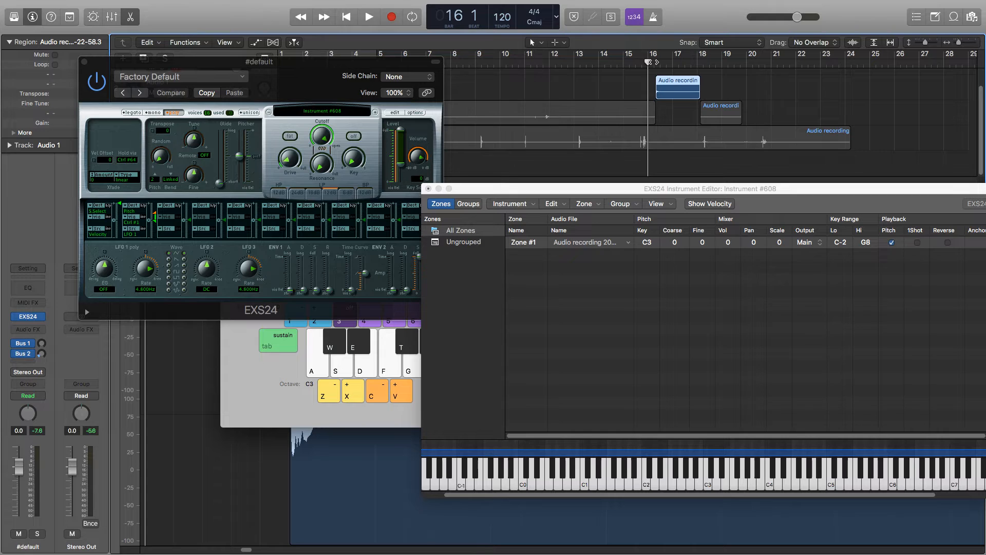
pyautogui.press('space')
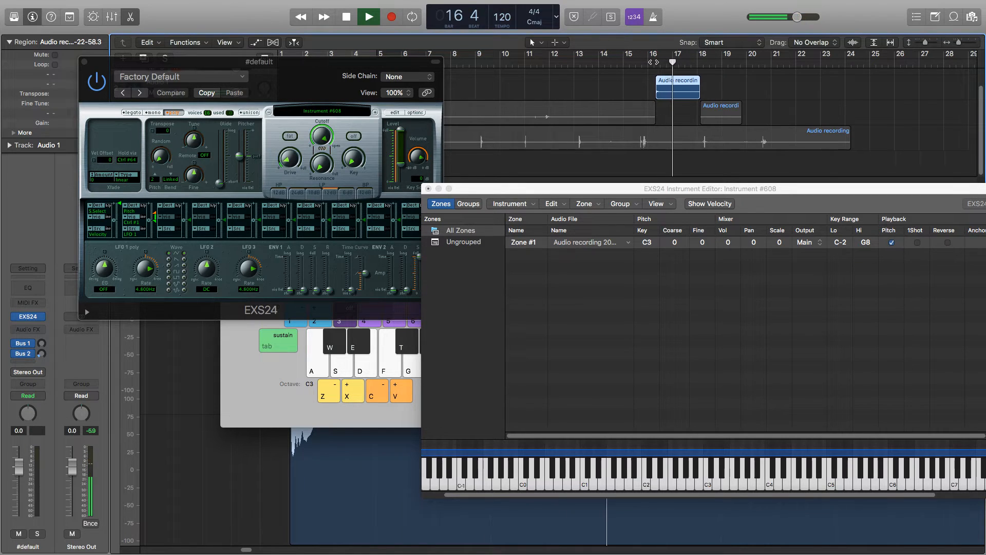
pyautogui.press('space')
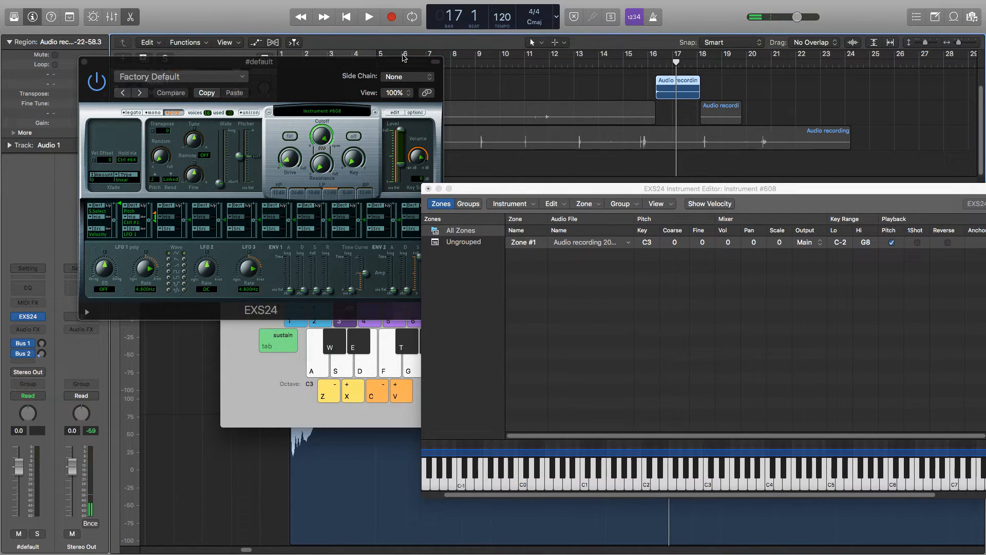
pyautogui.moveTo(325, 71); pyautogui.dragTo(238, 247)
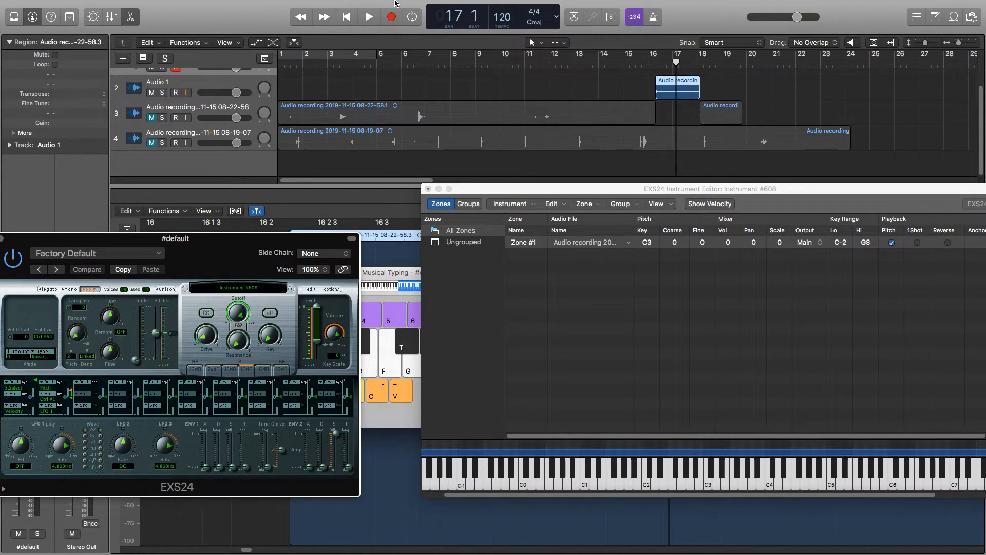
pyautogui.moveTo(275, 4)
pyautogui.click(241, 23)
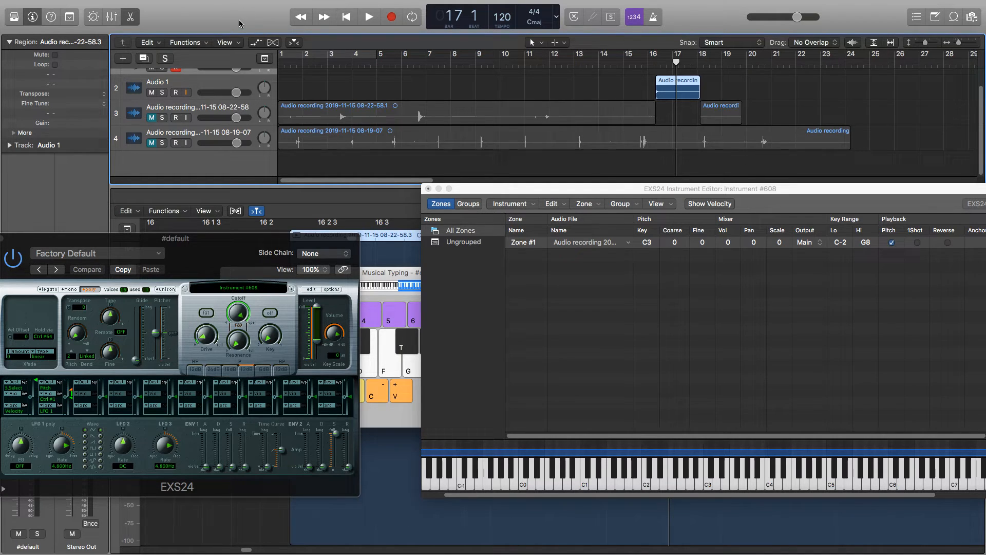
pyautogui.moveTo(190, 254); pyautogui.dragTo(512, 219)
pyautogui.scroll(1, 249, 113)
pyautogui.scroll(2, 249, 113)
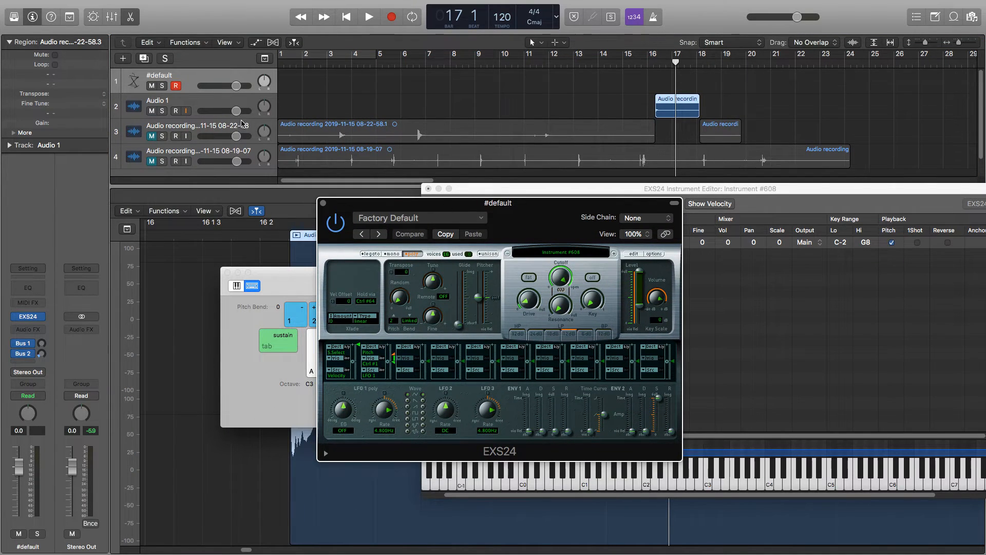
pyautogui.moveTo(216, 3)
pyautogui.press('super+d')
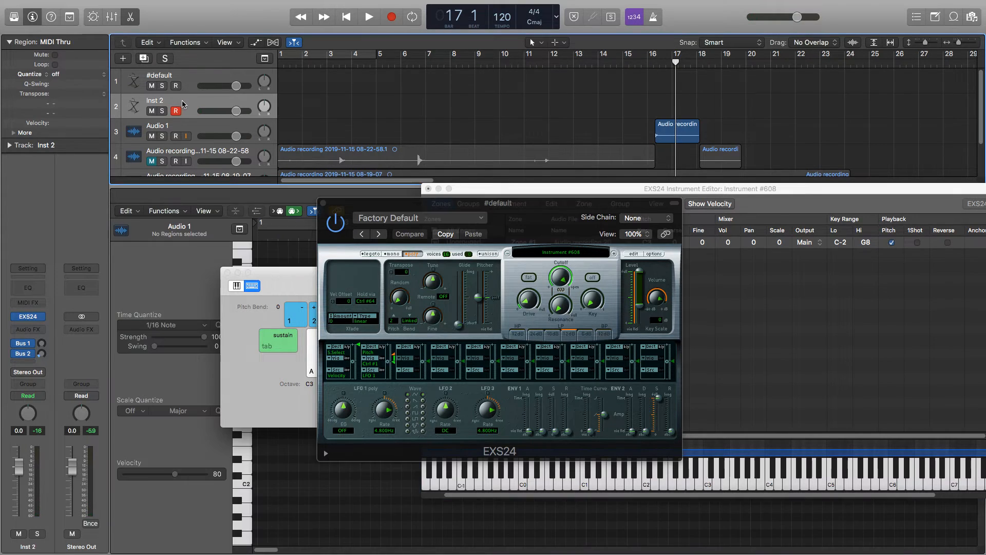
pyautogui.press('super+Delete')
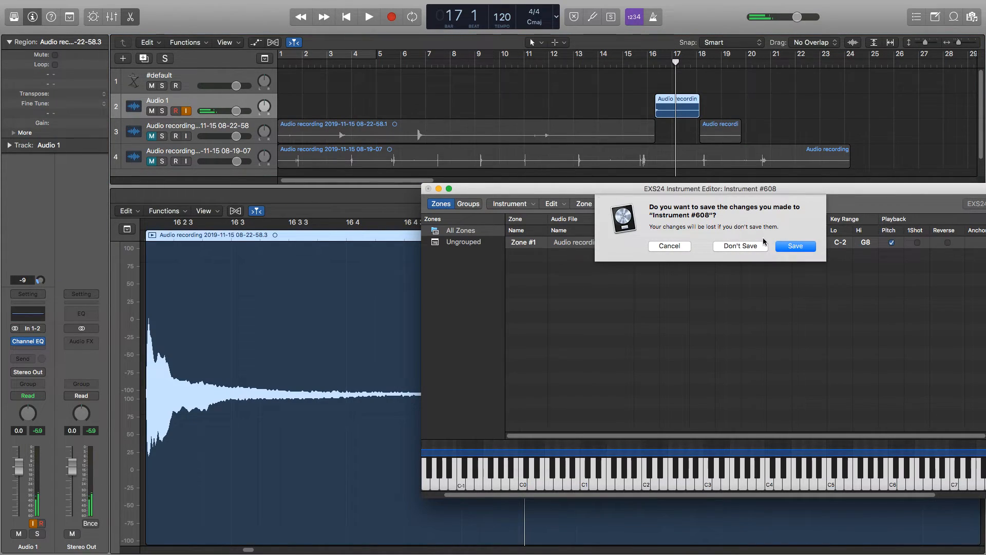
pyautogui.click(671, 246)
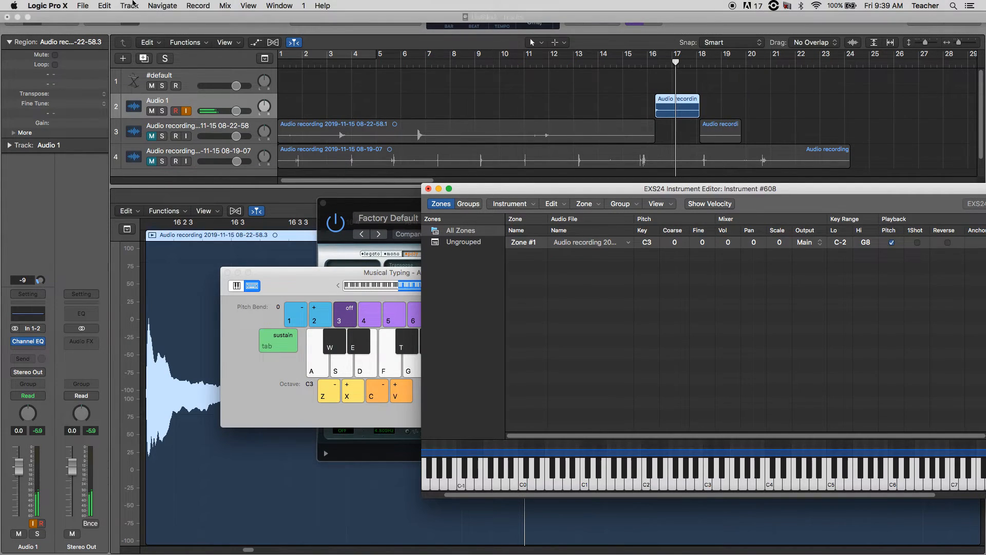
# Add a new software instrument track below Audio 1 and play F3 and E3 on its electric piano.
pyautogui.click(156, 5)
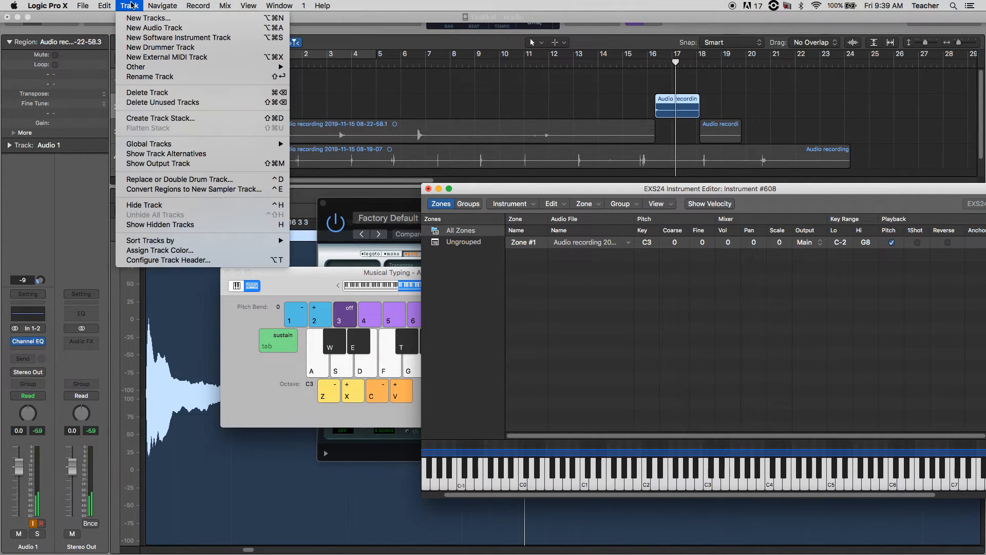
pyautogui.click(148, 41)
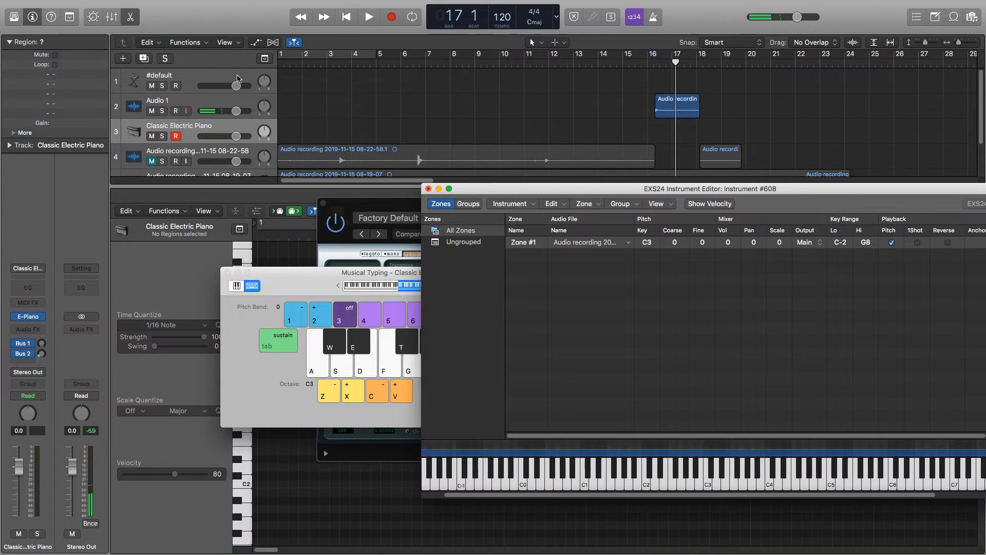
pyautogui.press('f')
pyautogui.press('d')
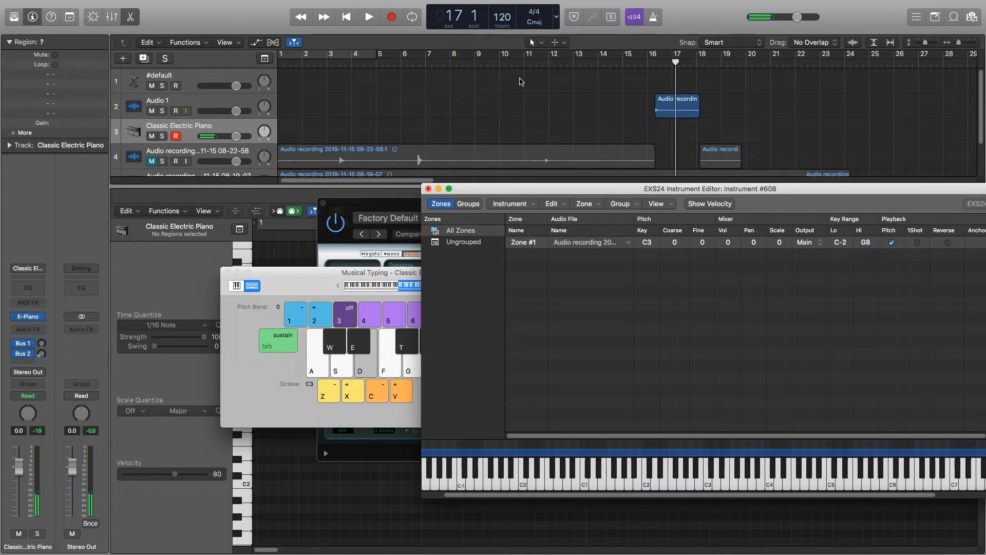
# Raise Musical Typing to octave C4 and compare E4 on the electric piano with the isolated hit played from bar 16.
pyautogui.press('x')
pyautogui.press('d')
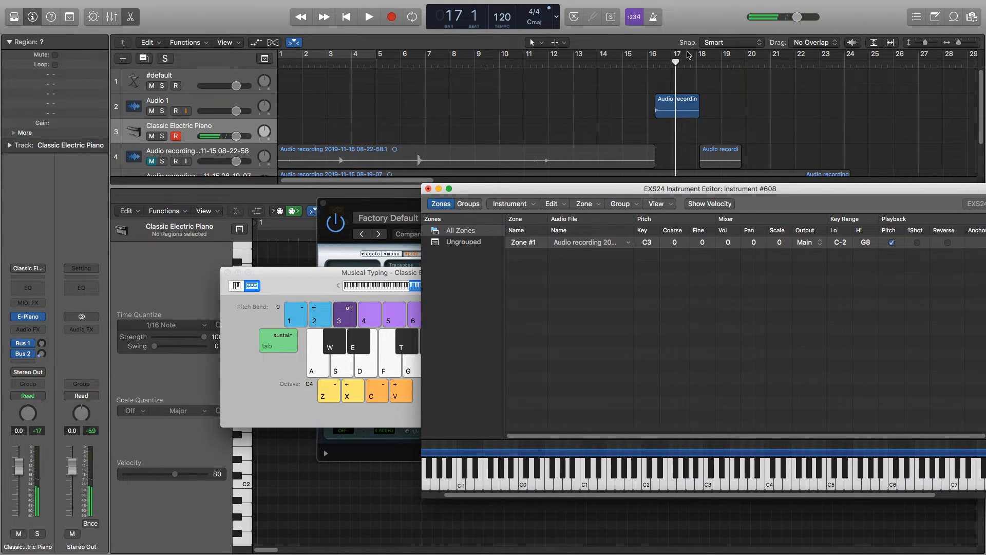
pyautogui.click(656, 66)
pyautogui.press('space')
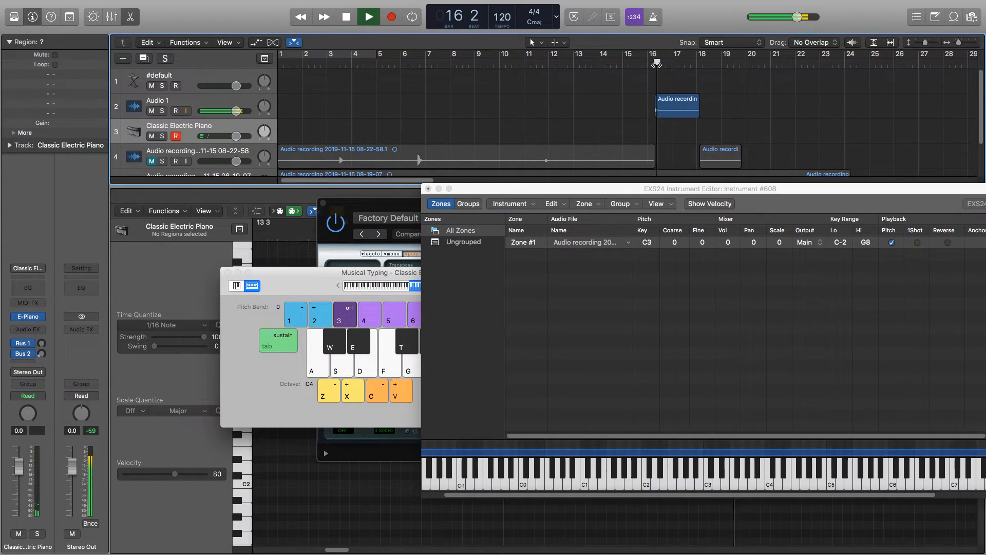
pyautogui.press('d')
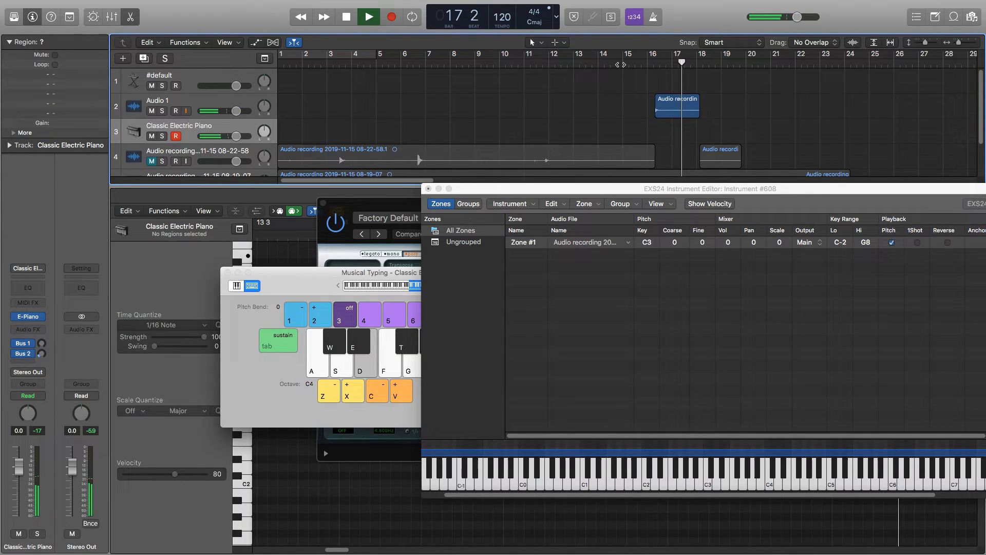
pyautogui.press('space')
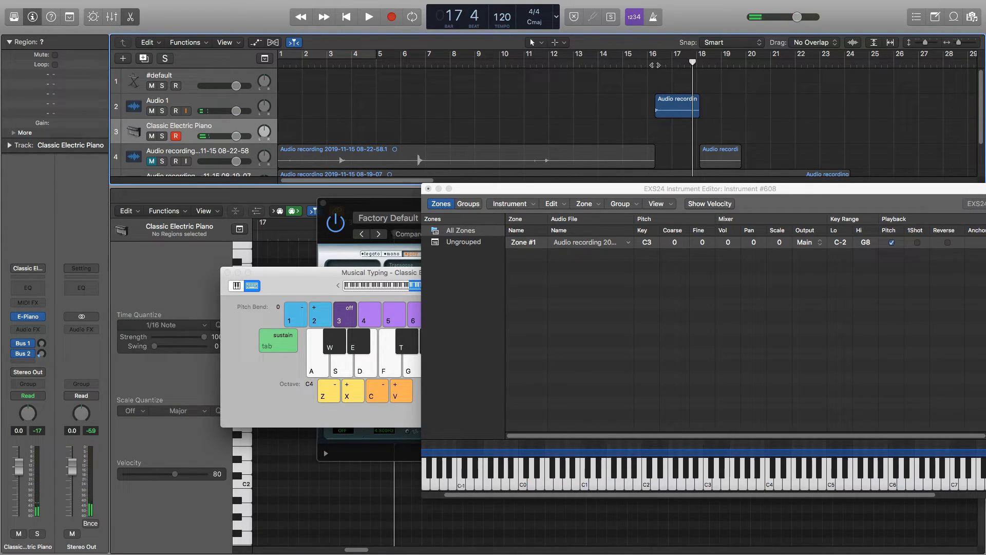
pyautogui.click(652, 65)
pyautogui.press('d')
pyautogui.press('d')
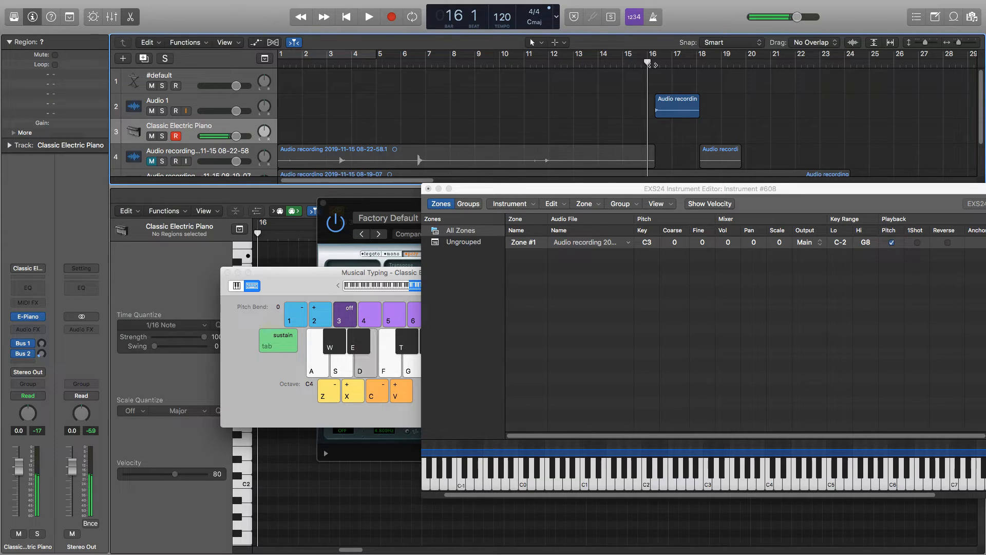
pyautogui.moveTo(480, 189); pyautogui.dragTo(572, 171)
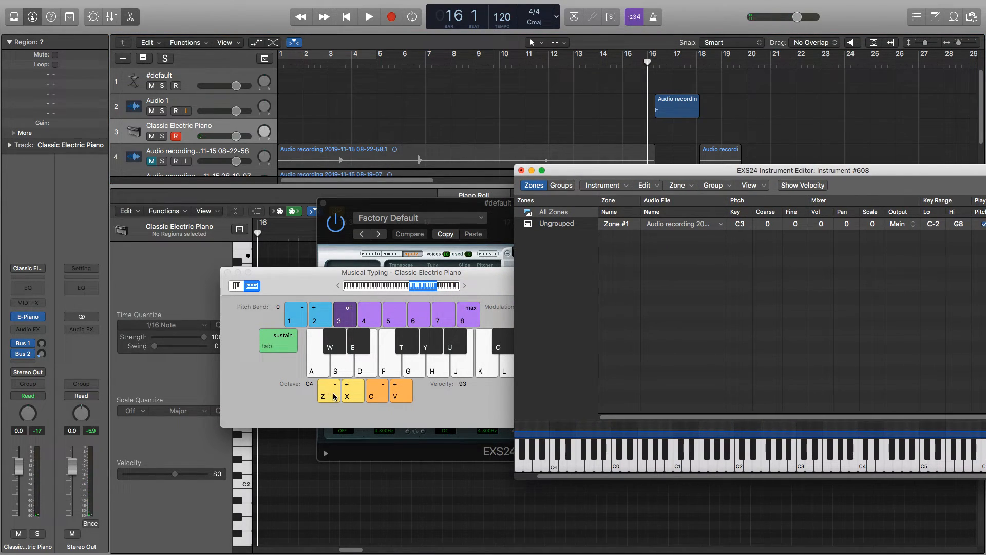
pyautogui.press('d')
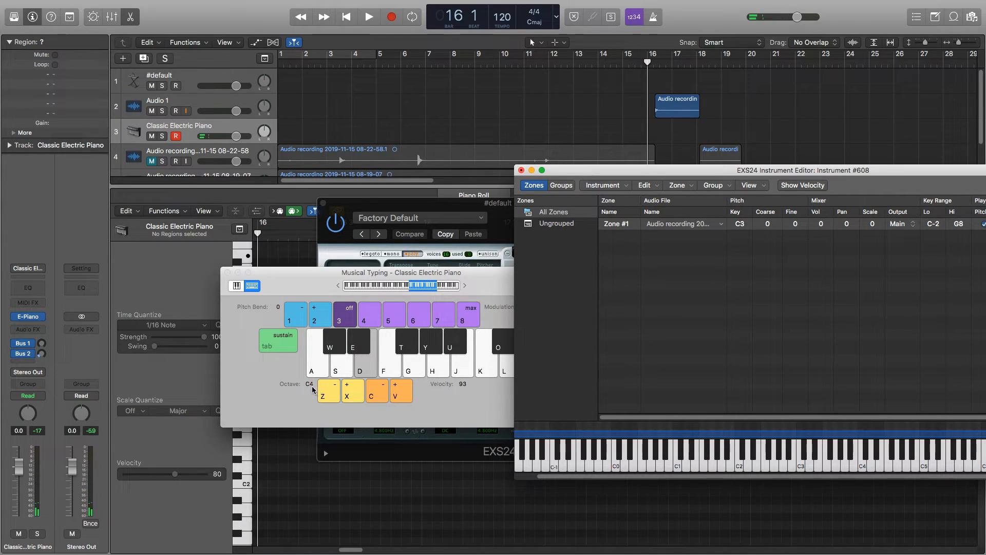
# Bring the instrument editor fully into view, open Zone #1's pitch key for editing, and audition C3 on the editor's keyboard.
pyautogui.moveTo(785, 171); pyautogui.dragTo(561, 72)
pyautogui.doubleClick(523, 129)
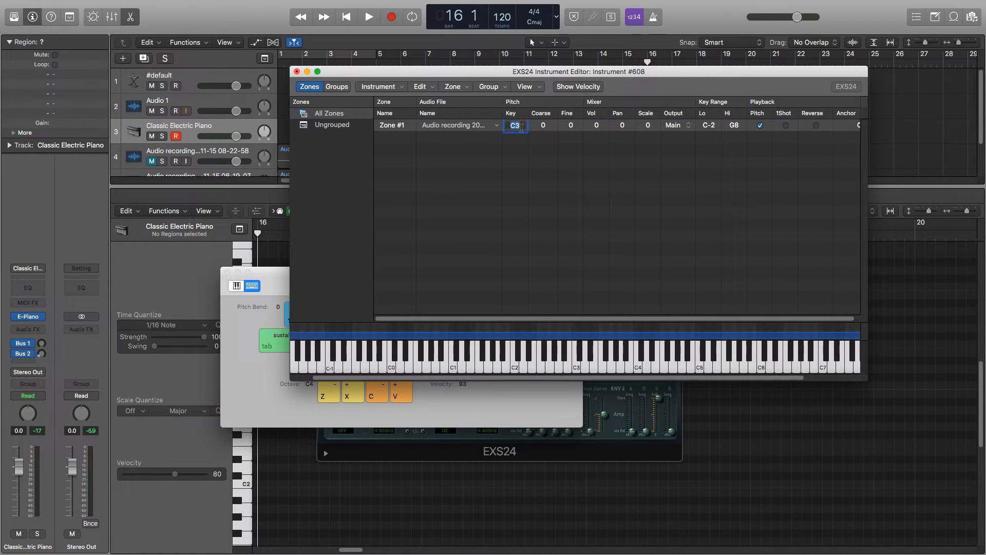
pyautogui.click(518, 149)
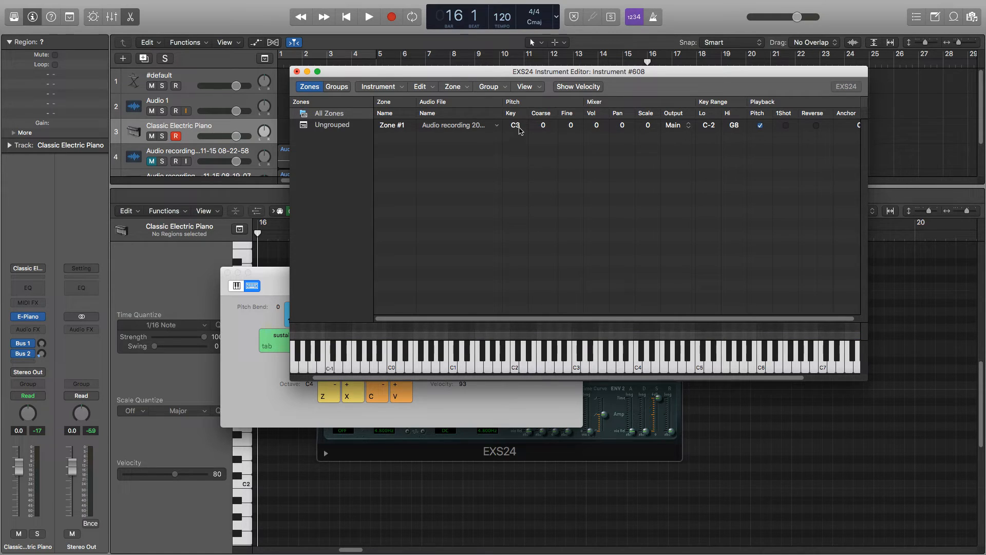
pyautogui.click(577, 369)
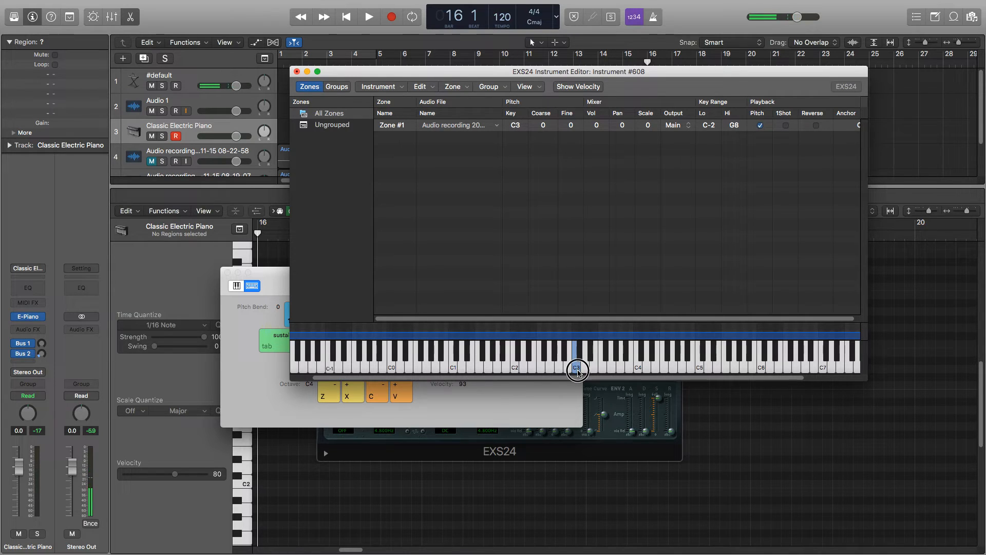
# Set Zone #1's pitch key to E4 and audition C3 and E4 on the editor's keyboard.
pyautogui.doubleClick(520, 127)
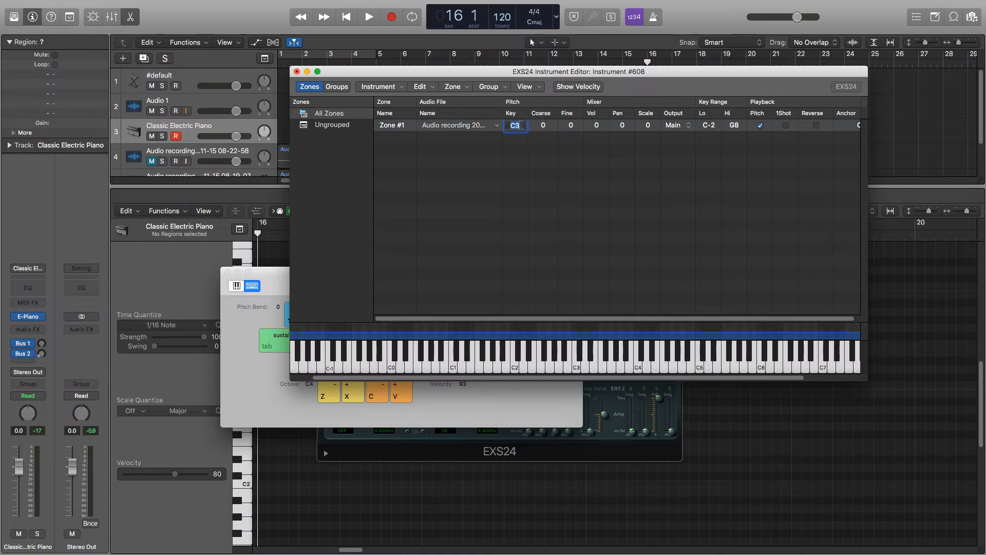
pyautogui.write('E4')
pyautogui.press('Return')
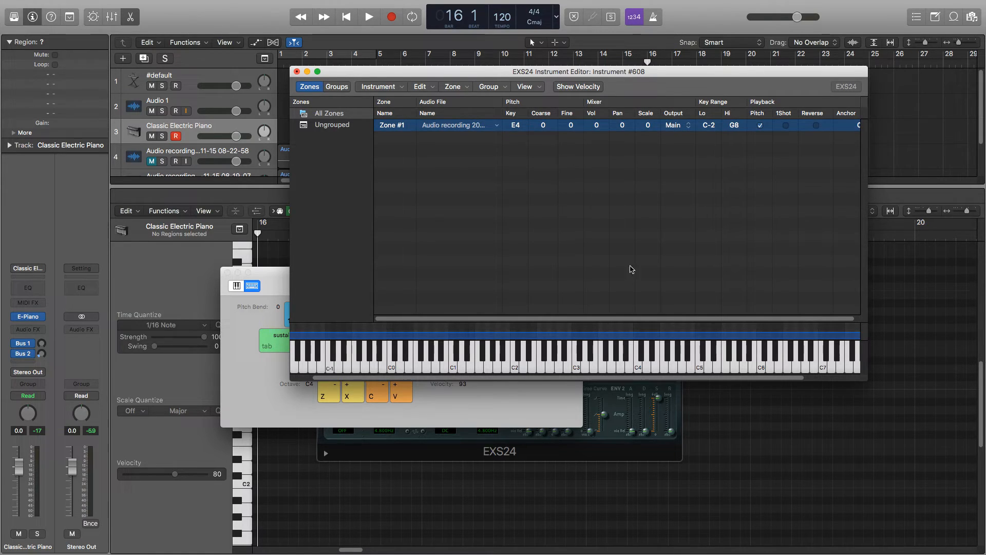
pyautogui.click(576, 369)
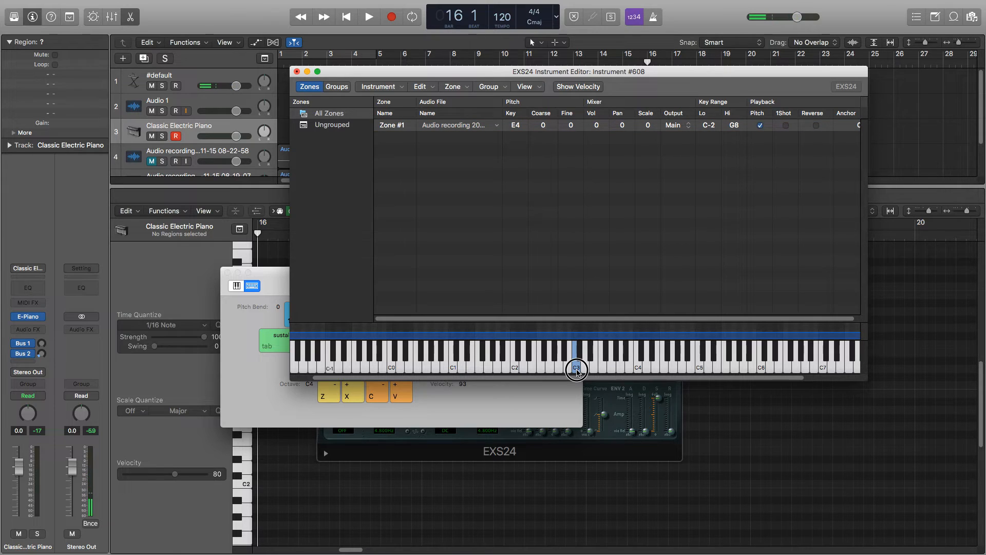
pyautogui.click(657, 369)
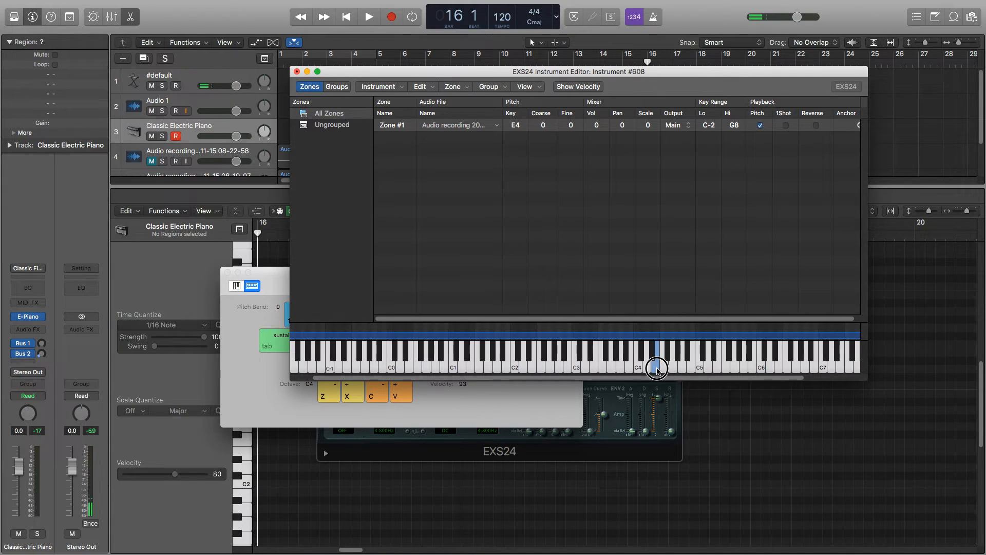
# Move the instrument editor clear of the track list, select the #default track and audition E3, E4 and lower notes on the editor's keyboard.
pyautogui.moveTo(517, 73); pyautogui.dragTo(706, 183)
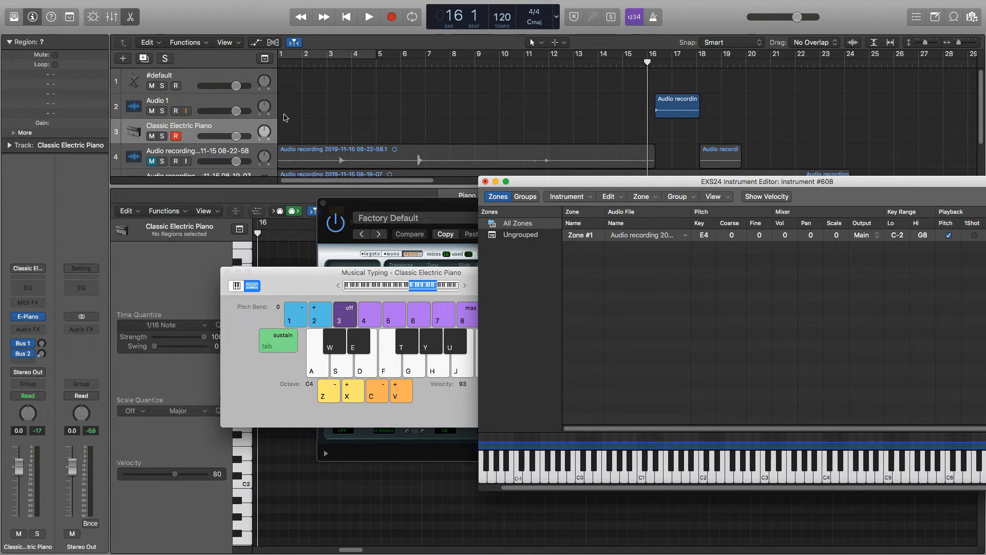
pyautogui.click(199, 81)
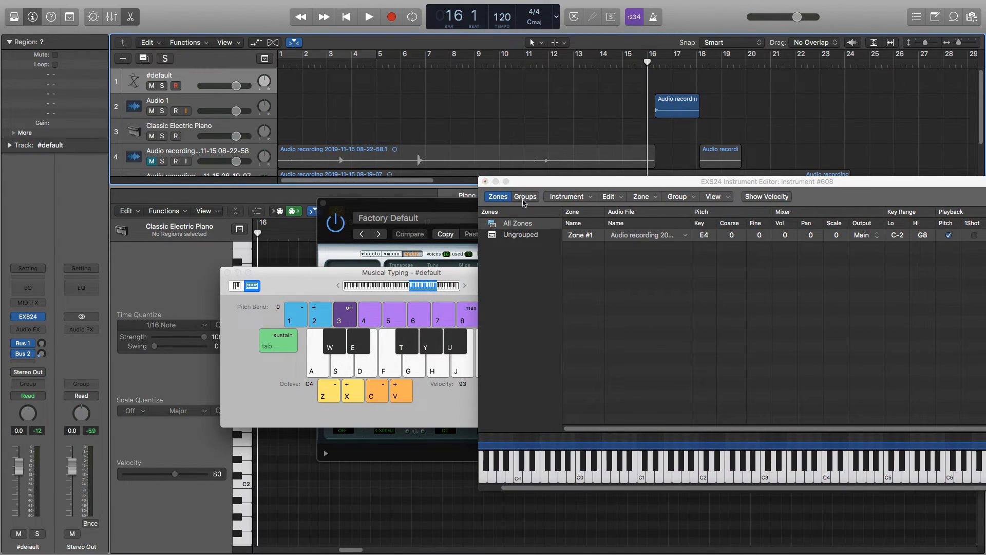
pyautogui.click(776, 470)
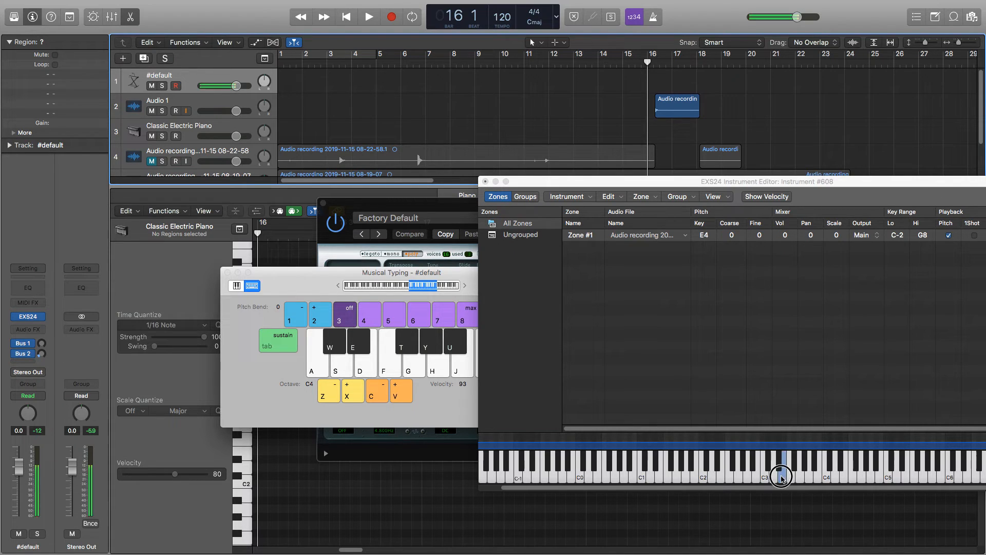
pyautogui.click(846, 479)
pyautogui.moveTo(845, 478); pyautogui.dragTo(702, 474)
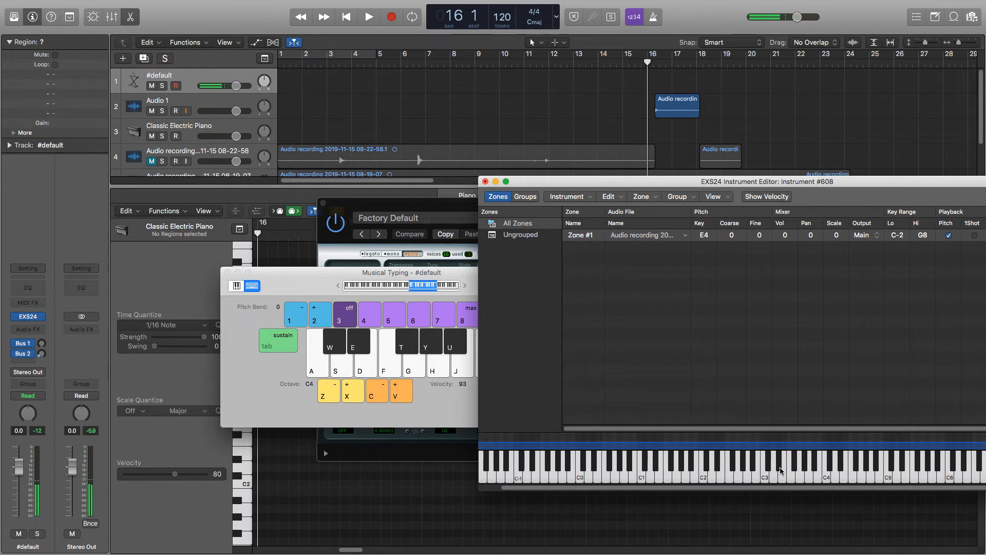
# Play a riff between D4 and C5 on the sampled instrument with Musical Typing at octave C4.
pyautogui.click(270, 378)
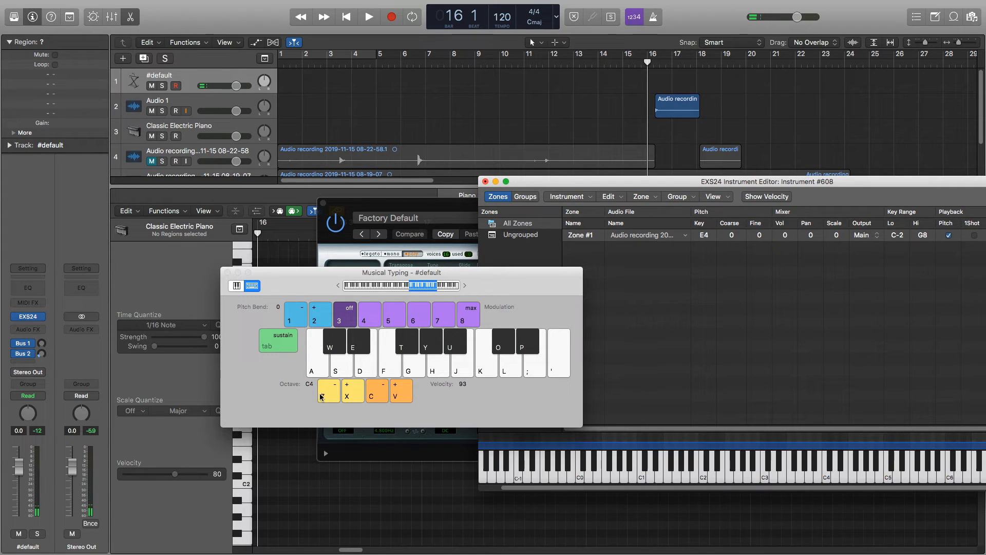
pyautogui.press('t')
pyautogui.press('t')
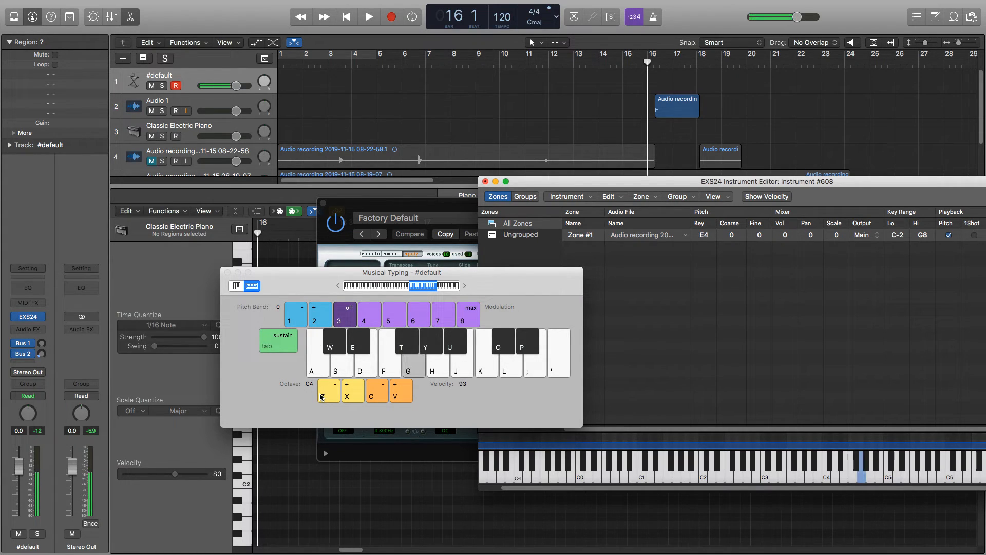
pyautogui.press('f')
pyautogui.press('d')
pyautogui.press('h')
pyautogui.press('k')
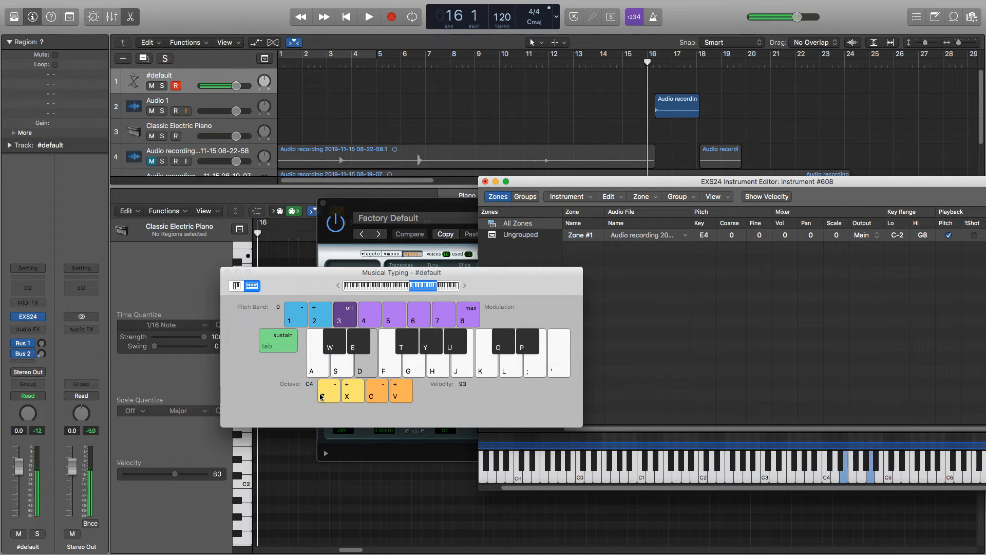
pyautogui.press('h')
pyautogui.press('k')
pyautogui.press('s')
pyautogui.press('h')
pyautogui.press('k')
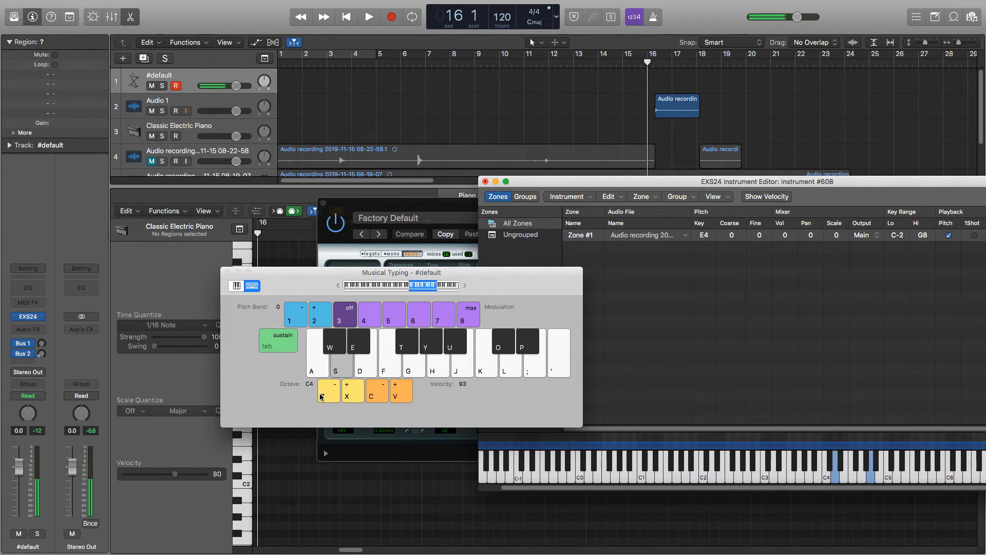
pyautogui.press('k')
pyautogui.press('s')
pyautogui.press('h')
# Lower Musical Typing to octave C3 and play a riff between C3 and C4 on the sampled instrument.
pyautogui.click(321, 396)
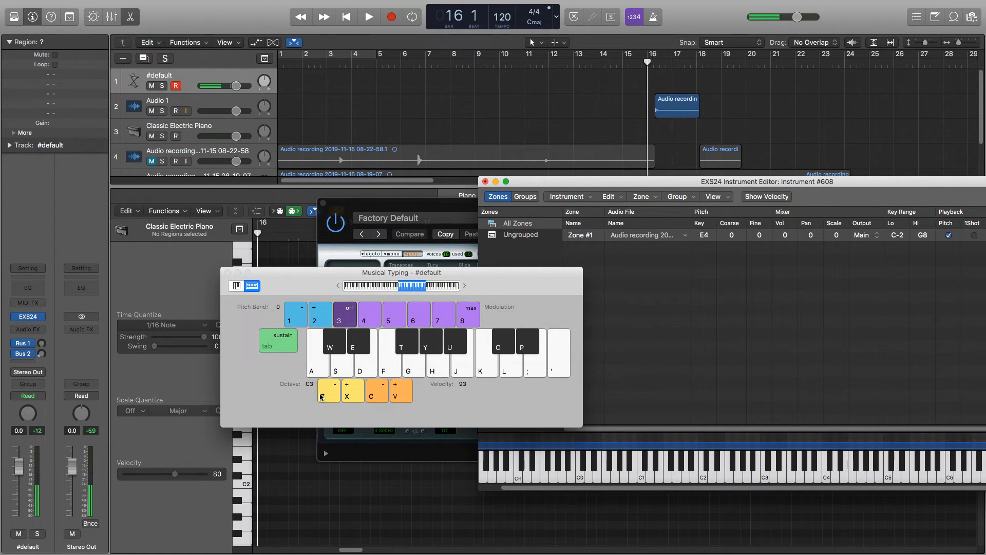
pyautogui.press('h')
pyautogui.press('k')
pyautogui.press('h')
pyautogui.press('k')
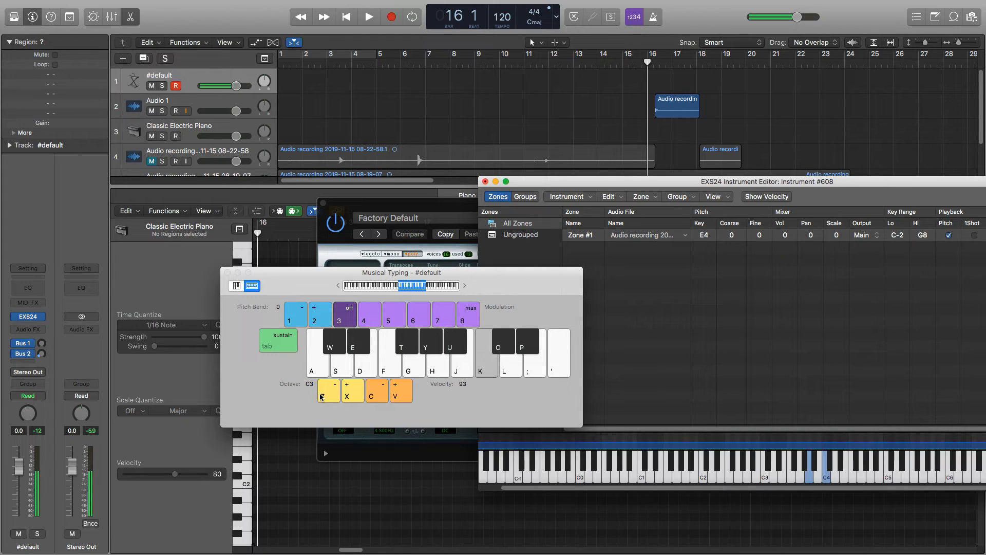
pyautogui.press('h')
pyautogui.press('f')
pyautogui.press('h')
pyautogui.press('f')
pyautogui.press('s')
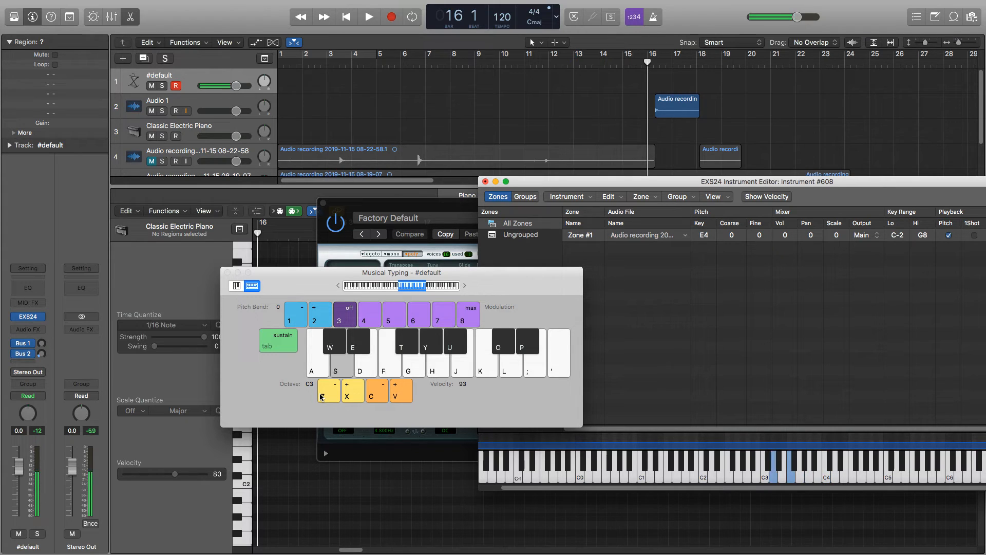
pyautogui.press('s')
pyautogui.press('f')
pyautogui.press('s')
pyautogui.press('a')
pyautogui.press('a')
pyautogui.press('f')
pyautogui.press('k')
pyautogui.press('h')
pyautogui.press('f')
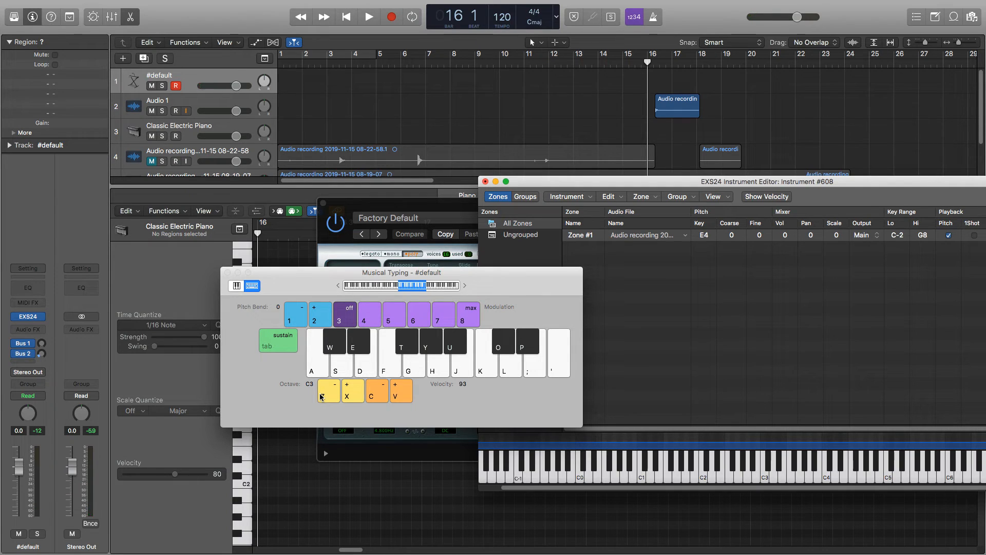
# Close the instrument editor and save the changes as "Melodic Sampler JG" in the Sampler Instruments folder.
pyautogui.click(537, 181)
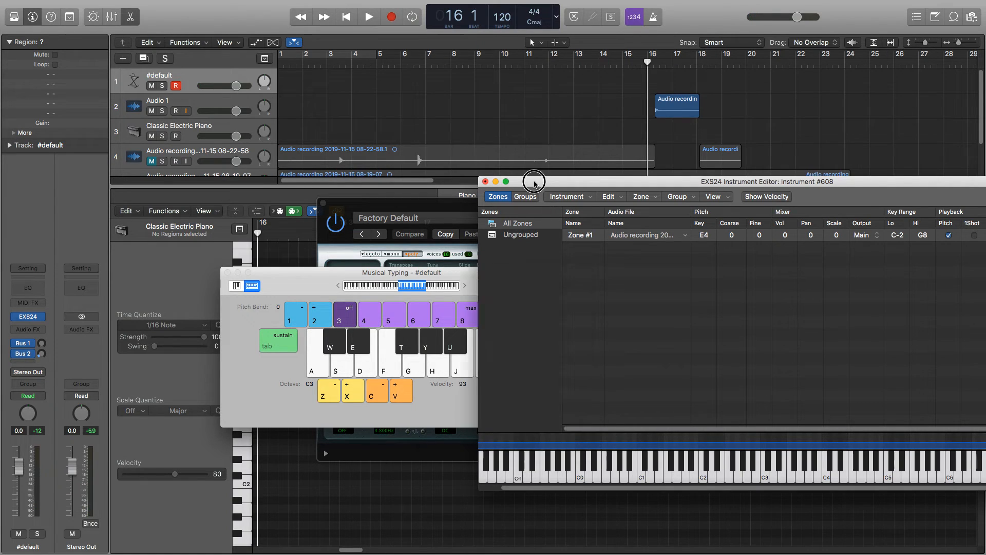
pyautogui.click(485, 182)
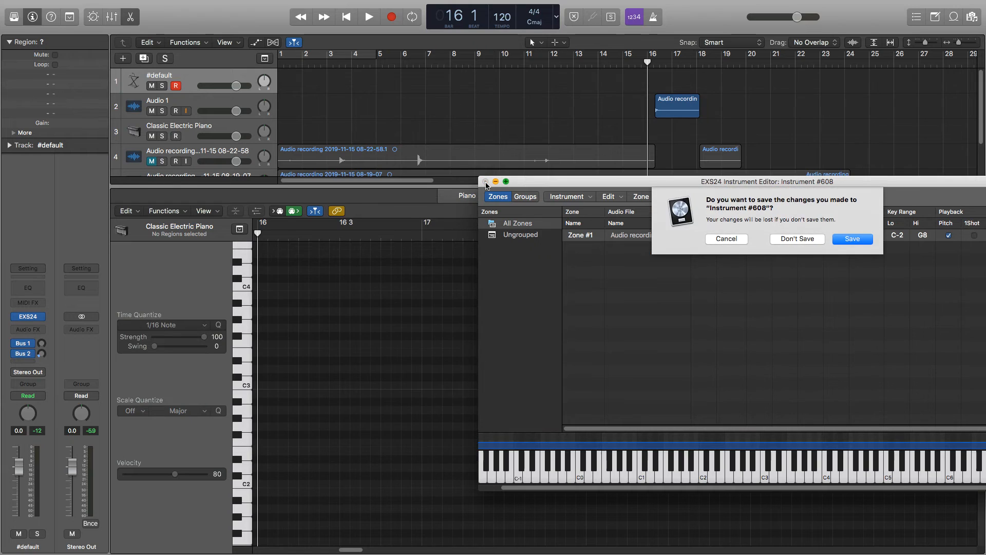
pyautogui.click(862, 239)
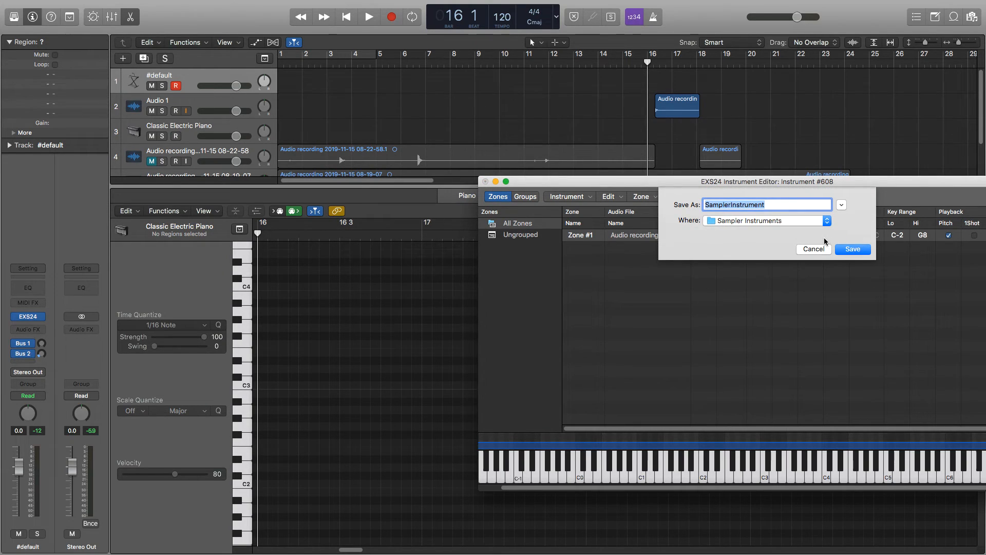
pyautogui.press('BackSpace')
pyautogui.write('m')
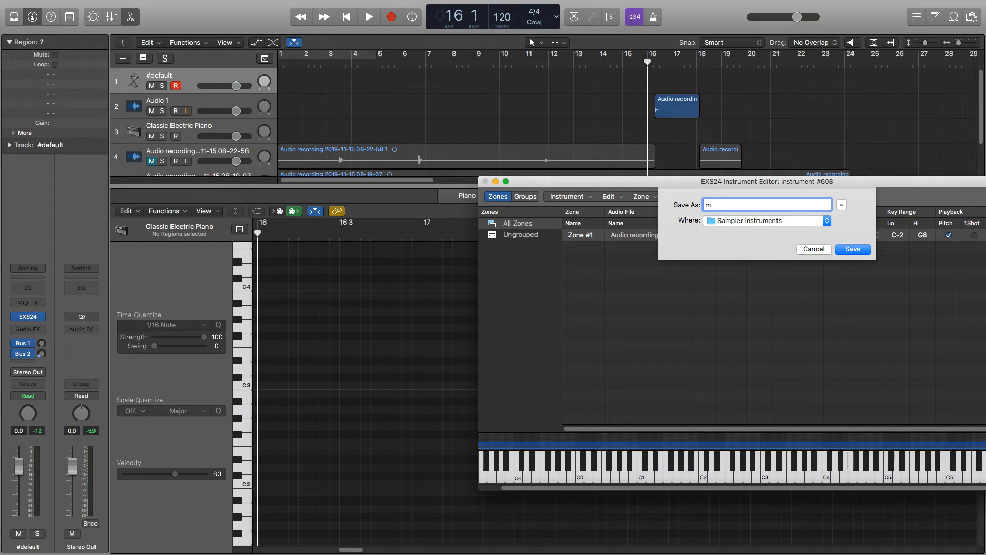
pyautogui.write('EL')
pyautogui.press('BackSpace')
pyautogui.press('BackSpace')
pyautogui.press('BackSpace')
pyautogui.write('Melodic Dampler')
pyautogui.press('Return')
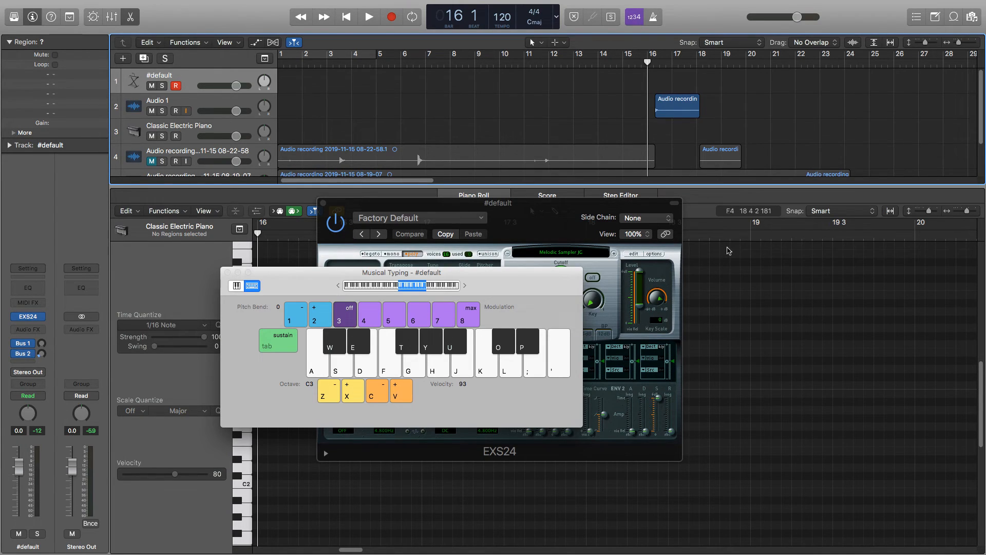
# Move the Musical Typing and EXS24 windows apart so the sampler is fully uncovered.
pyautogui.moveTo(526, 275); pyautogui.dragTo(722, 340)
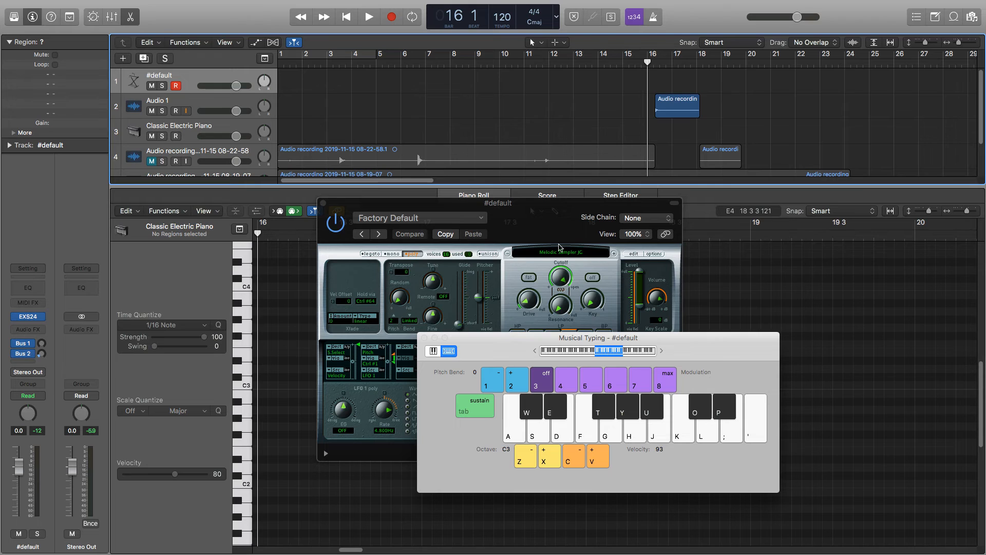
pyautogui.moveTo(566, 241); pyautogui.dragTo(363, 81)
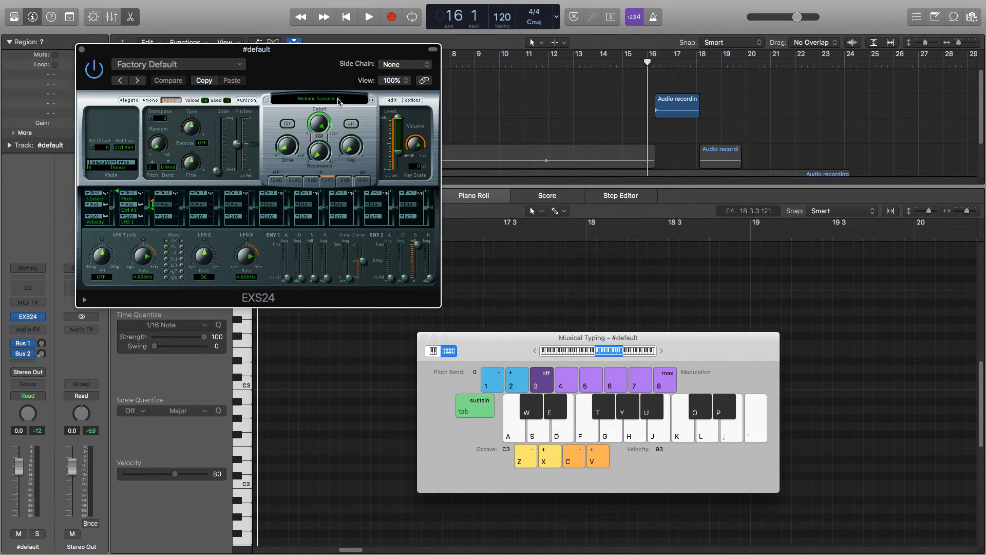
# Load the saved BELLELLELL instrument into EXS24 and ignore its missing audio file.
pyautogui.click(352, 102)
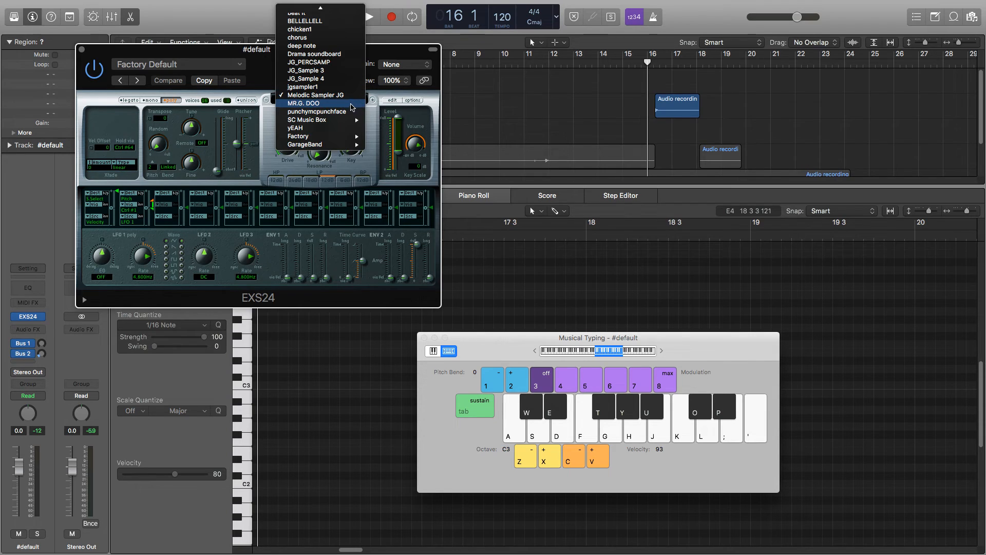
pyautogui.scroll(5, 348, 43)
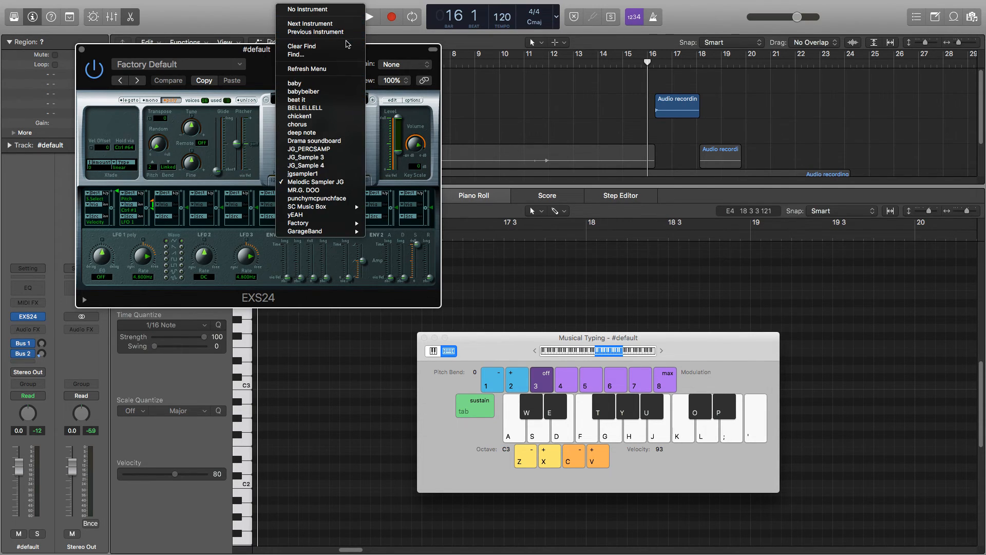
pyautogui.click(332, 108)
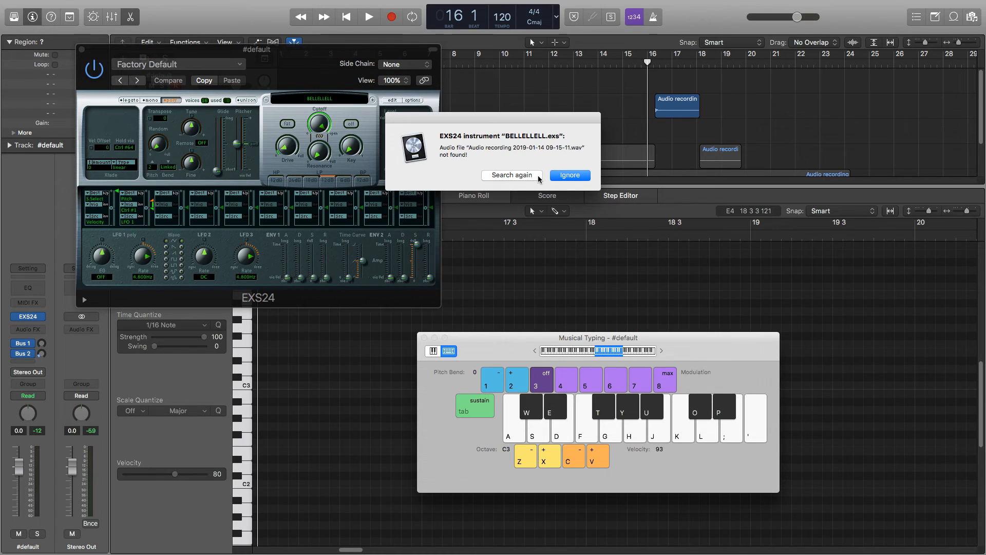
pyautogui.click(566, 176)
# Load the saved chicken1 instrument into EXS24 and play a melody between F3 and E4 on it.
pyautogui.click(330, 99)
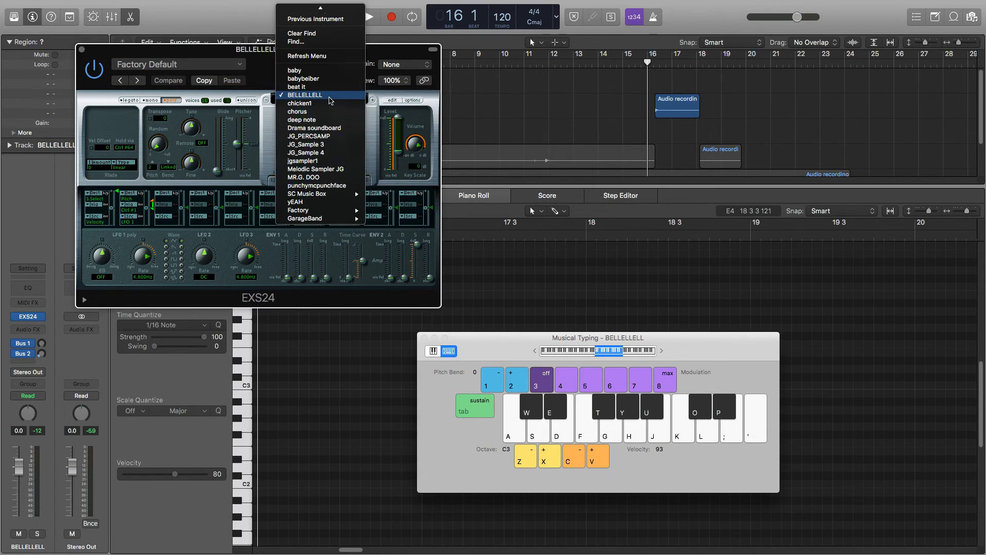
pyautogui.click(329, 104)
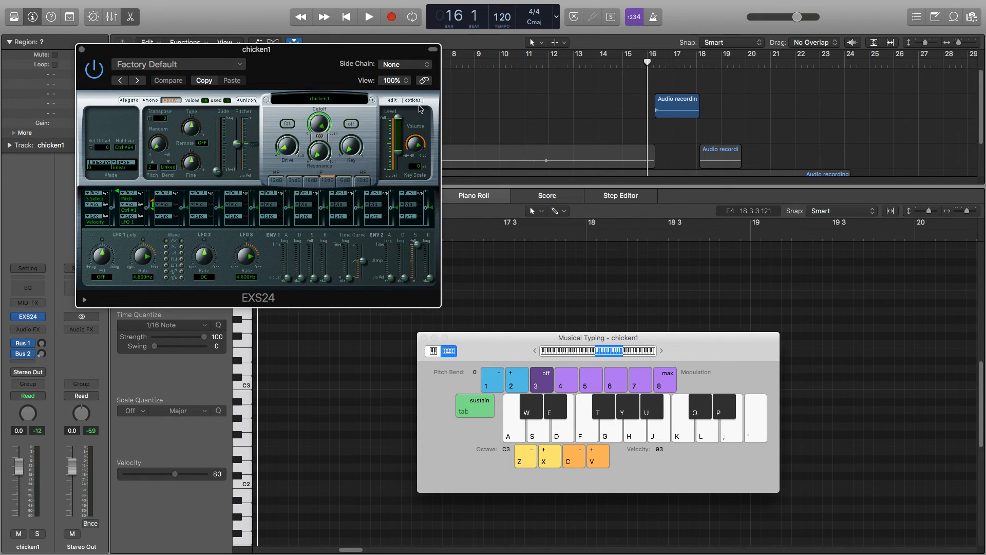
pyautogui.press('h')
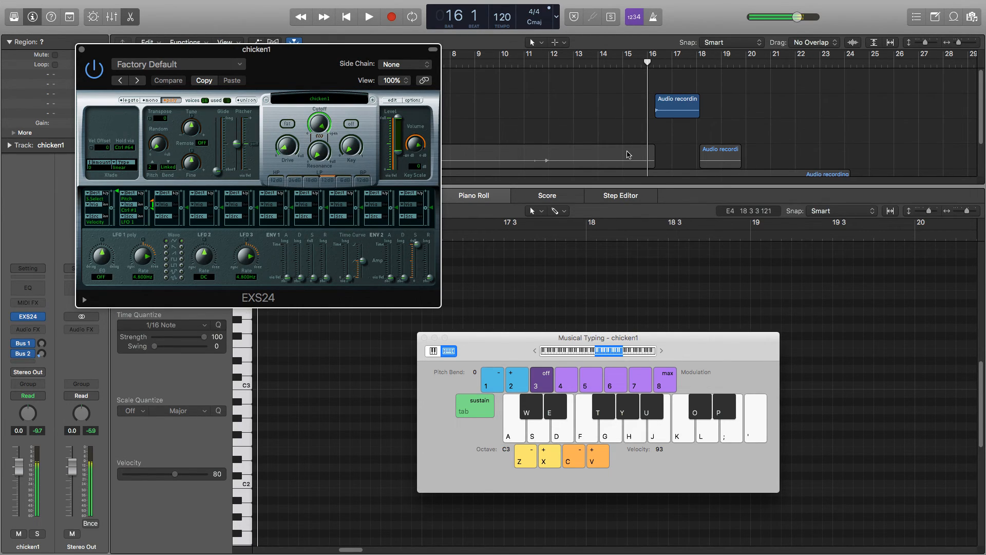
pyautogui.press('h')
pyautogui.press('j')
pyautogui.press('k')
pyautogui.press('k')
pyautogui.press('l')
pyautogui.press(';')
pyautogui.press('k')
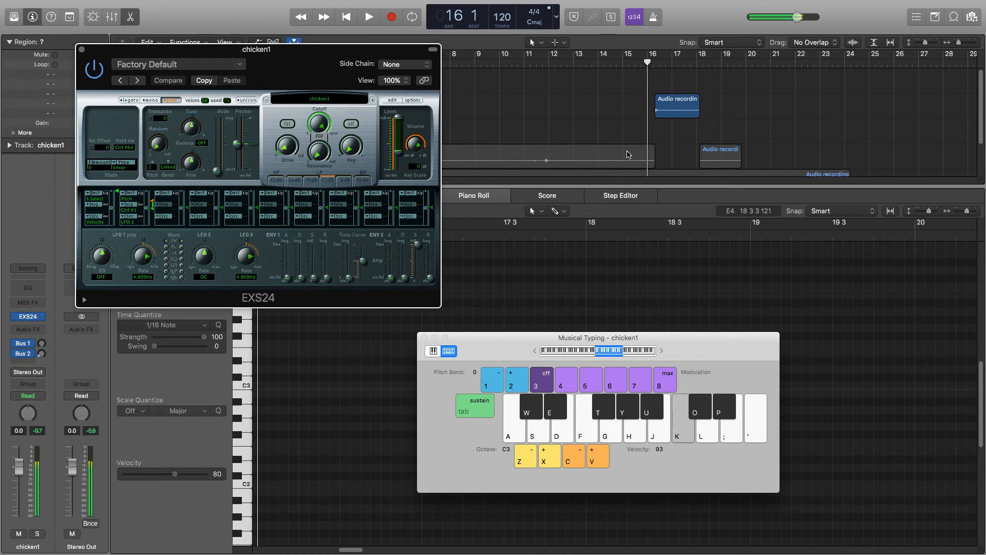
pyautogui.press('j')
pyautogui.press('j')
pyautogui.press('k')
pyautogui.press('j')
pyautogui.press('g')
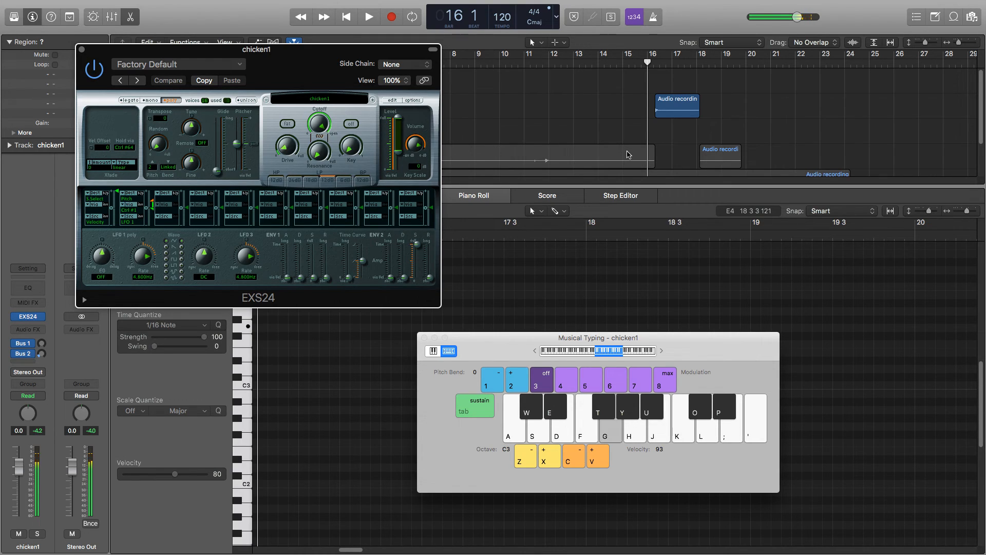
pyautogui.press('f')
pyautogui.press('f')
pyautogui.press('g')
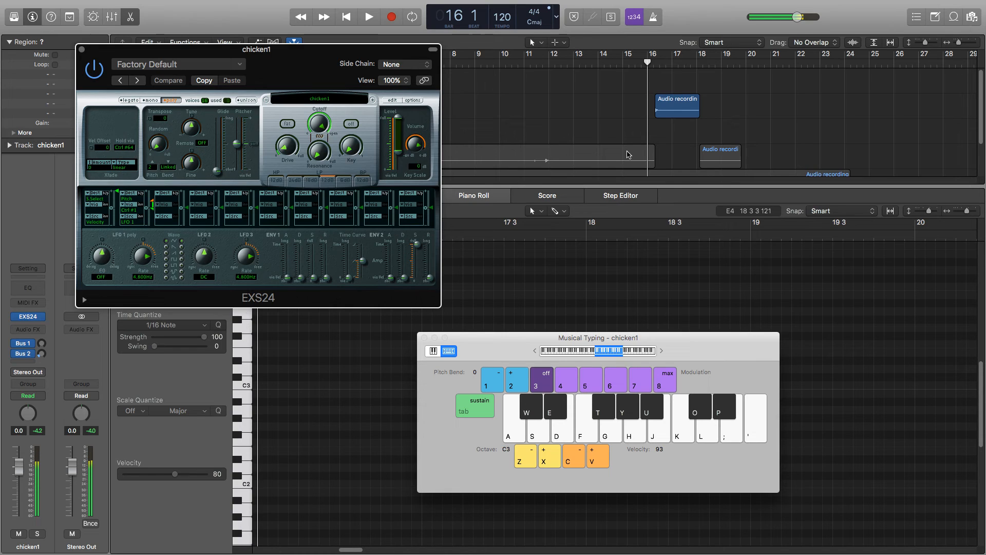
# Play a second phrase of the melody on chicken1, rising from A3 to E4 and descending to F3.
pyautogui.press('h')
pyautogui.press('j')
pyautogui.press('k')
pyautogui.press('k')
pyautogui.press('l')
pyautogui.press(';')
pyautogui.press('k')
pyautogui.press('h')
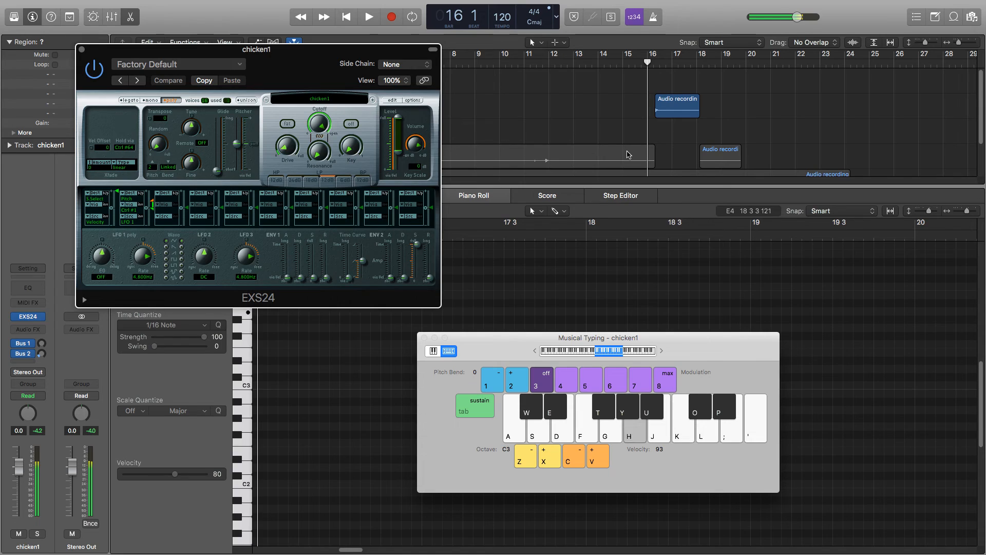
pyautogui.press('j')
pyautogui.press('j')
pyautogui.press('k')
pyautogui.press('h')
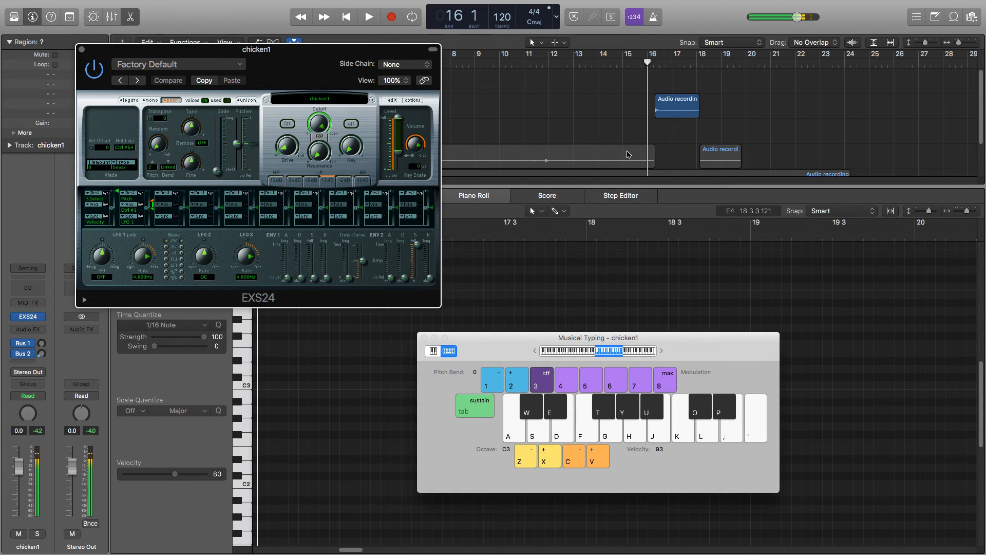
pyautogui.press('g')
pyautogui.press('f')
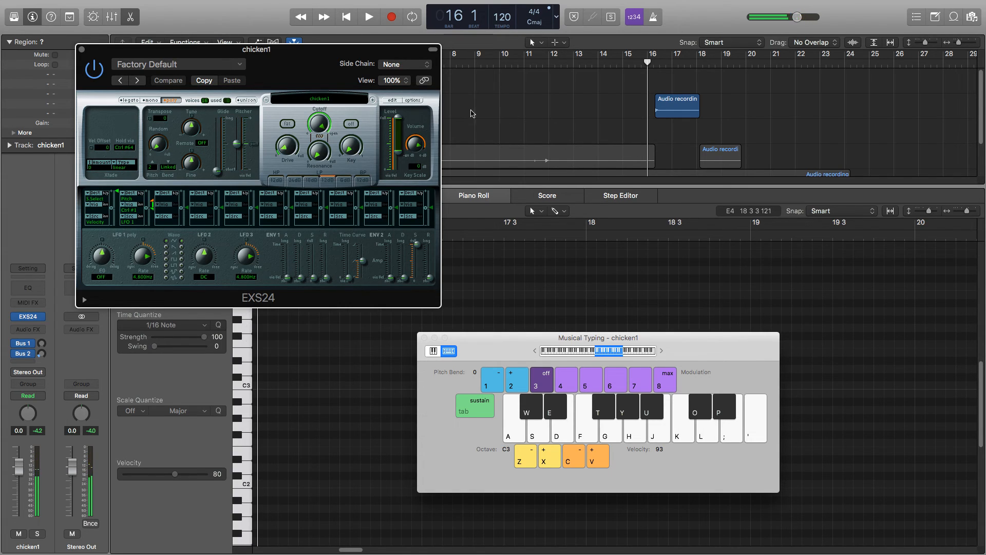
# Load the saved MR.G. DOO instrument into EXS24 and ignore its missing audio file.
pyautogui.click(319, 99)
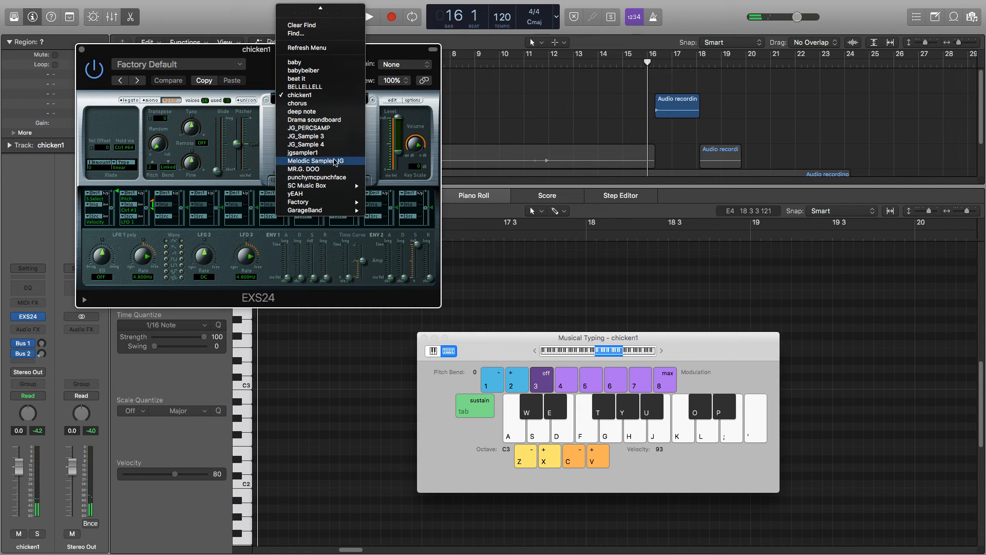
pyautogui.click(327, 169)
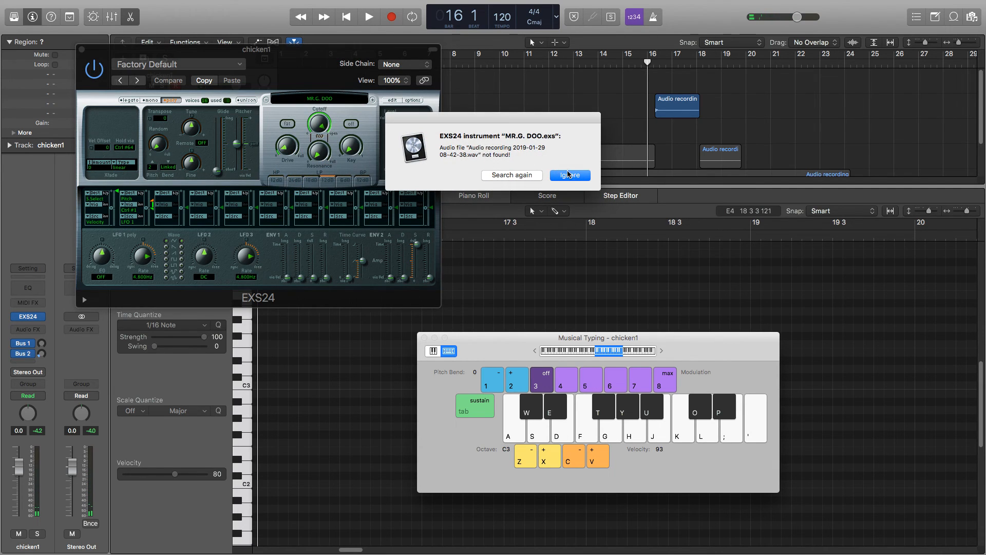
pyautogui.click(578, 177)
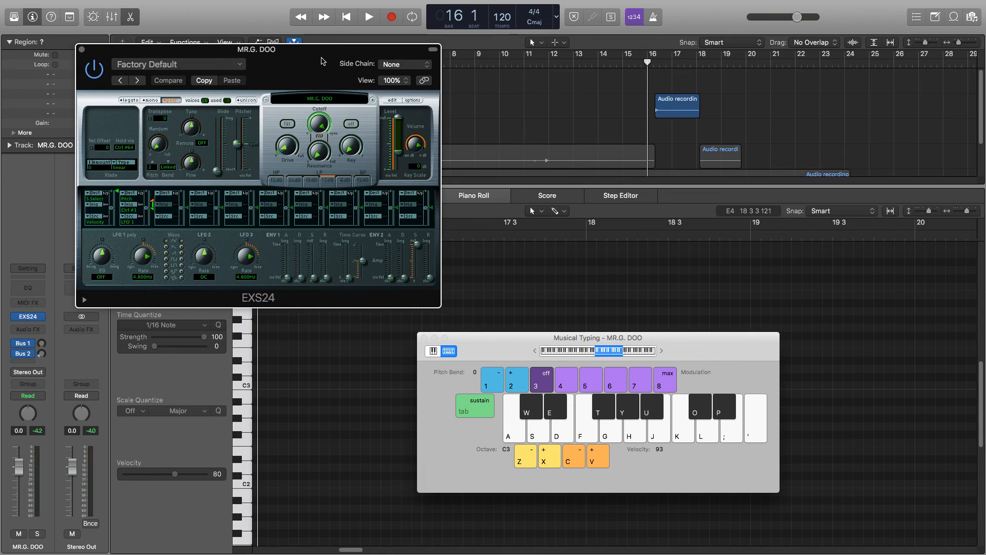
# Load the saved Melodic Sampler JG instrument into EXS24.
pyautogui.click(343, 99)
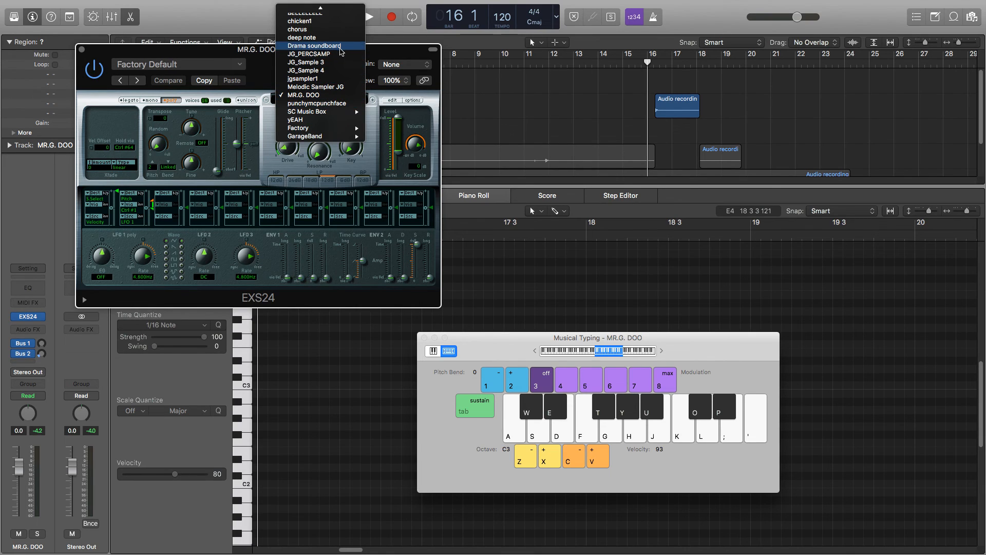
pyautogui.scroll(2, 341, 60)
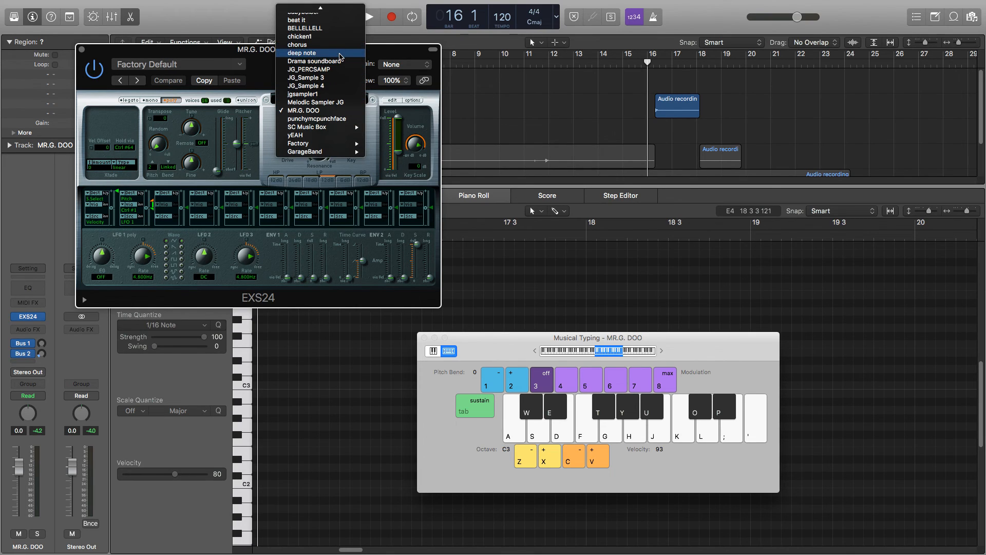
pyautogui.click(343, 102)
# Play a phrase on Melodic Sampler JG rising from B3 to D4 and descending to E3, and move the EXS24 window clear of the track list.
pyautogui.press('j')
pyautogui.press('k')
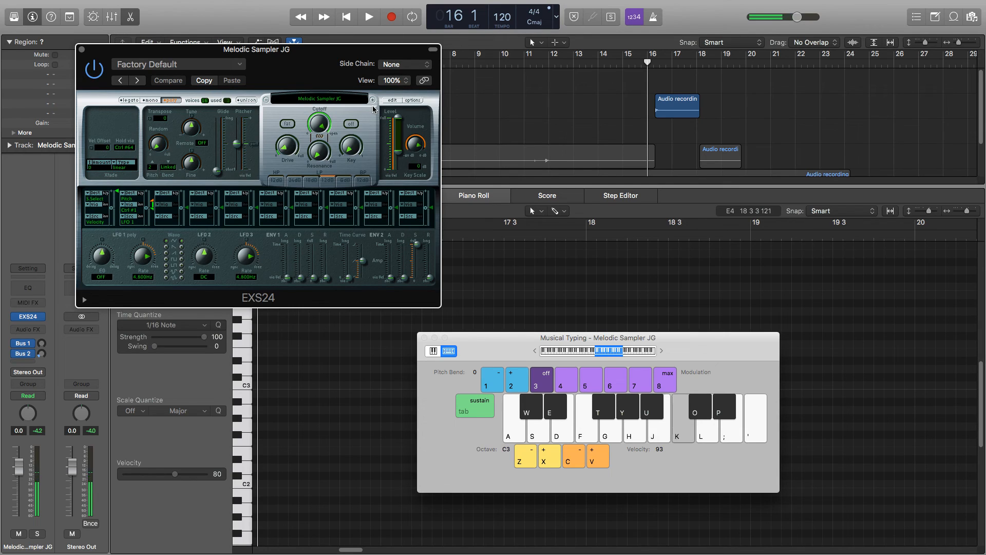
pyautogui.press('l')
pyautogui.press('h')
pyautogui.press('g')
pyautogui.press('f')
pyautogui.press('d')
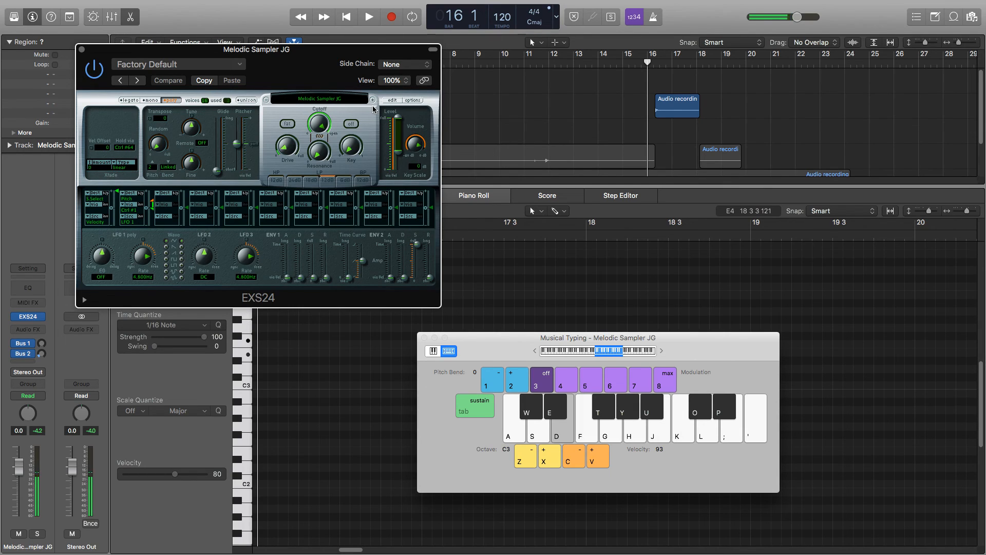
pyautogui.moveTo(90, 51); pyautogui.dragTo(550, 103)
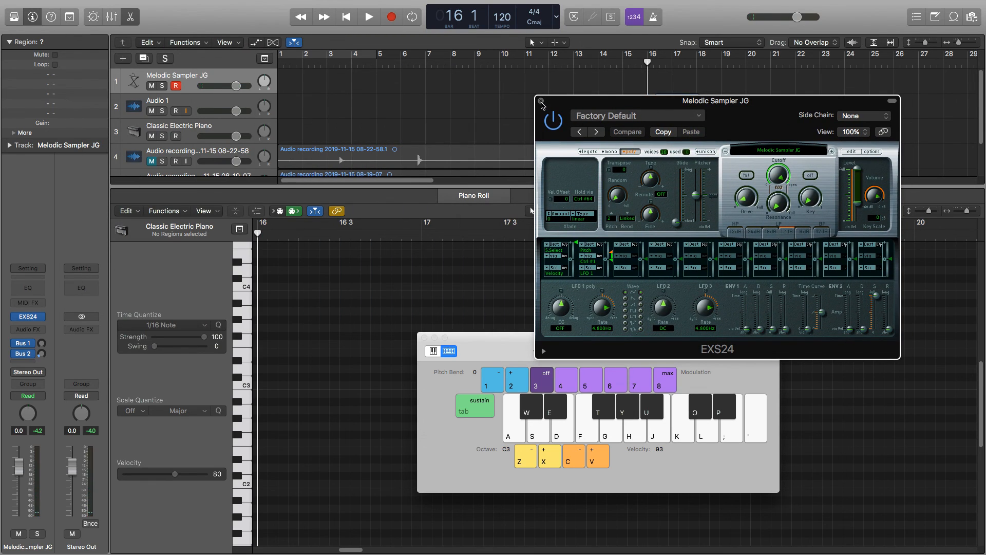